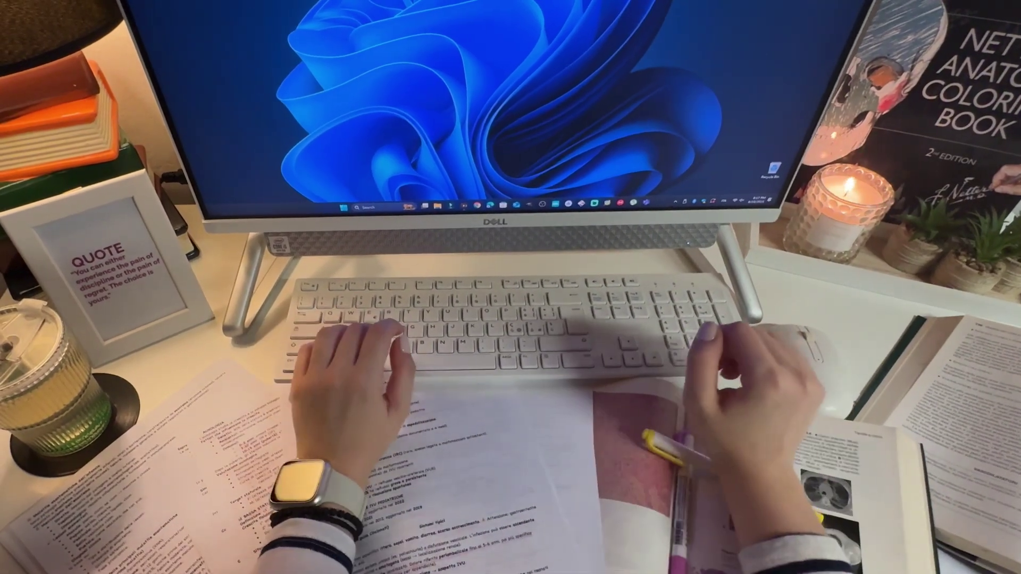
Open a new Chrome tab, type 'pdf' in the address bar and dismiss the suggestions.
{"action": "left_click", "coordinate": [478, 201]}
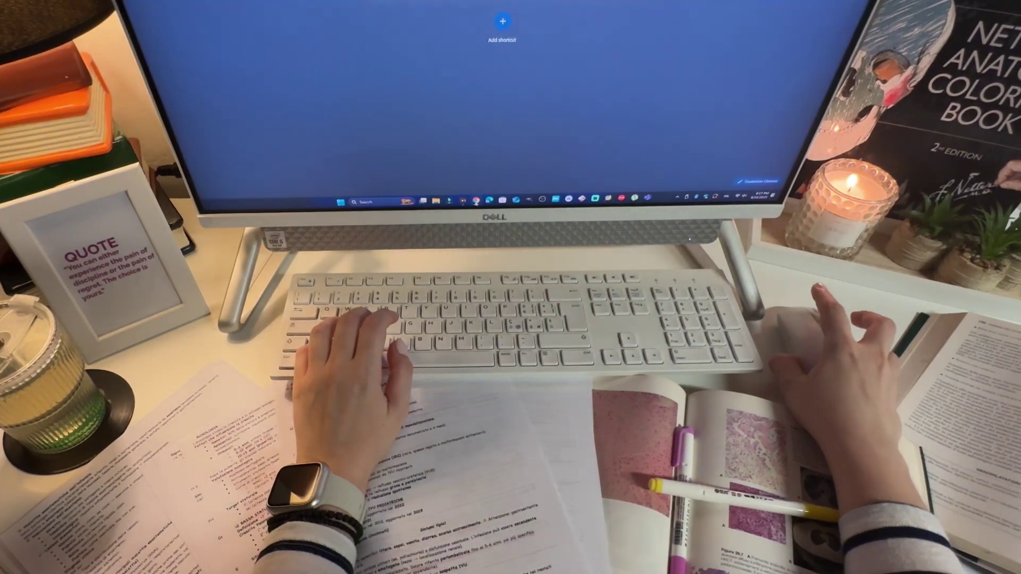
{"action": "type", "text": "pdf"}
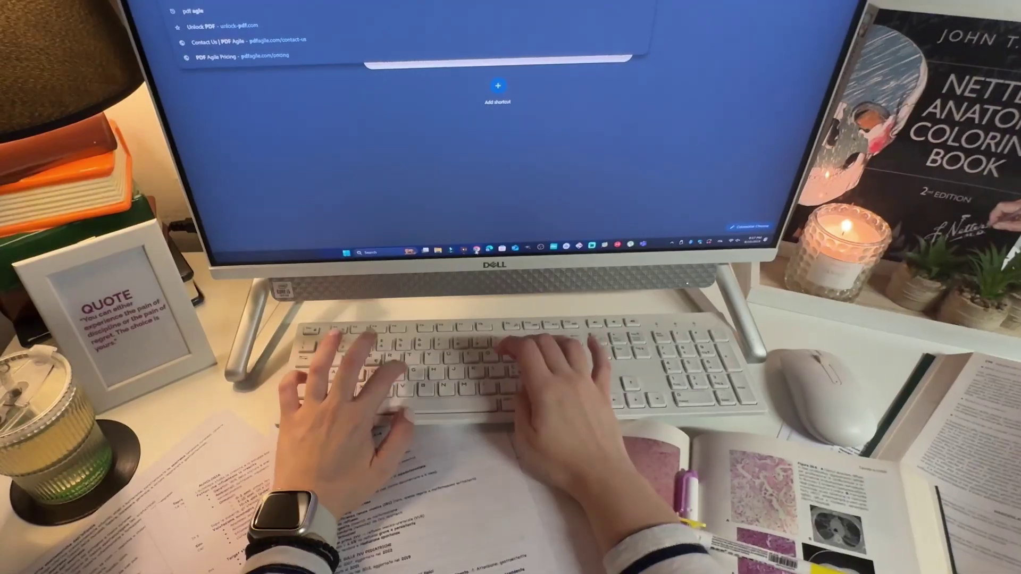
{"action": "key", "text": "BackSpace"}
{"action": "key", "text": "BackSpace"}
{"action": "key", "text": "BackSpace"}
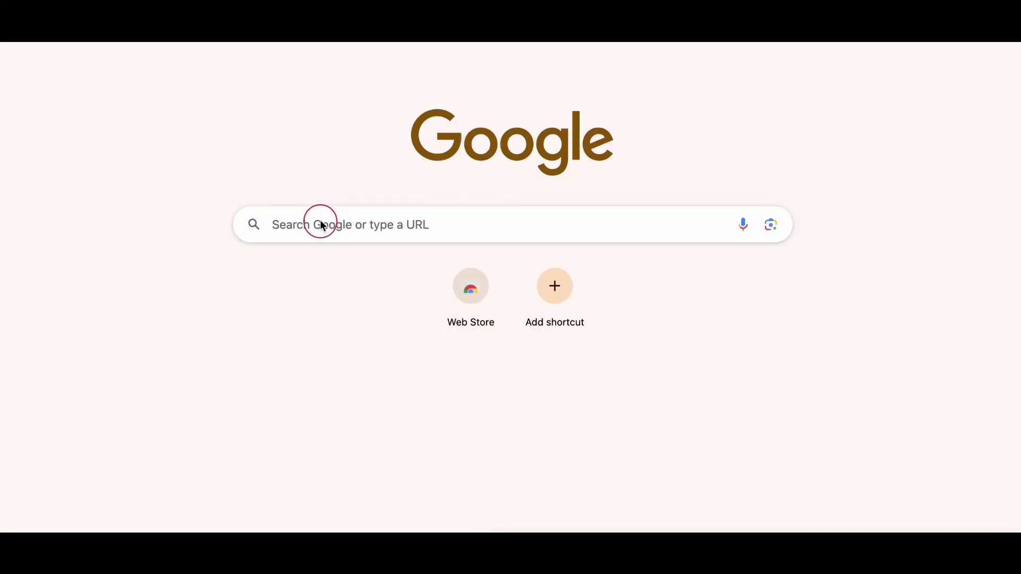
Search Google for 'pdfagile' and open the PDF Agile site's About Us section.
{"action": "left_click", "coordinate": [321, 224]}
{"action": "type", "text": "pd"}
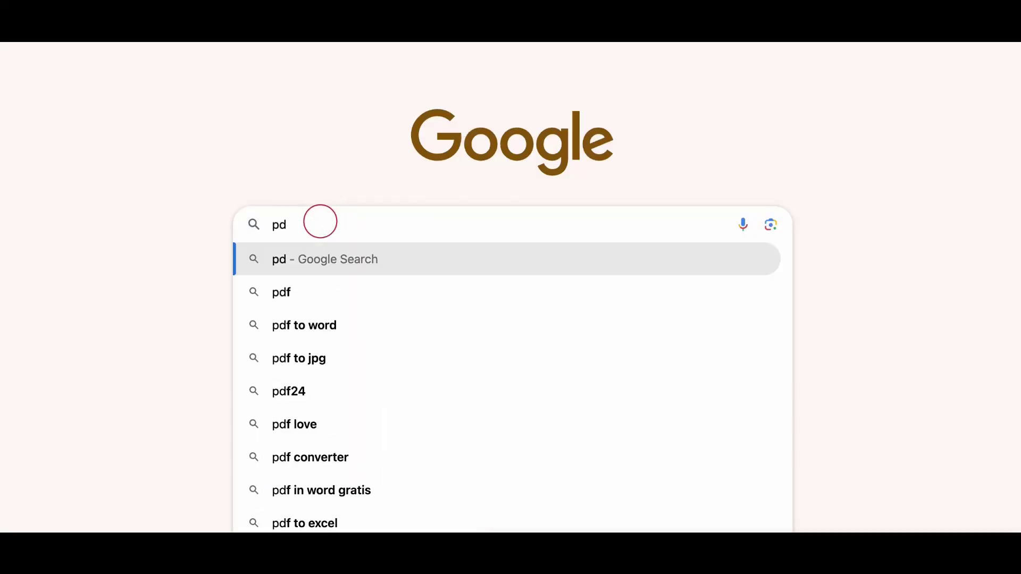
{"action": "type", "text": "fa"}
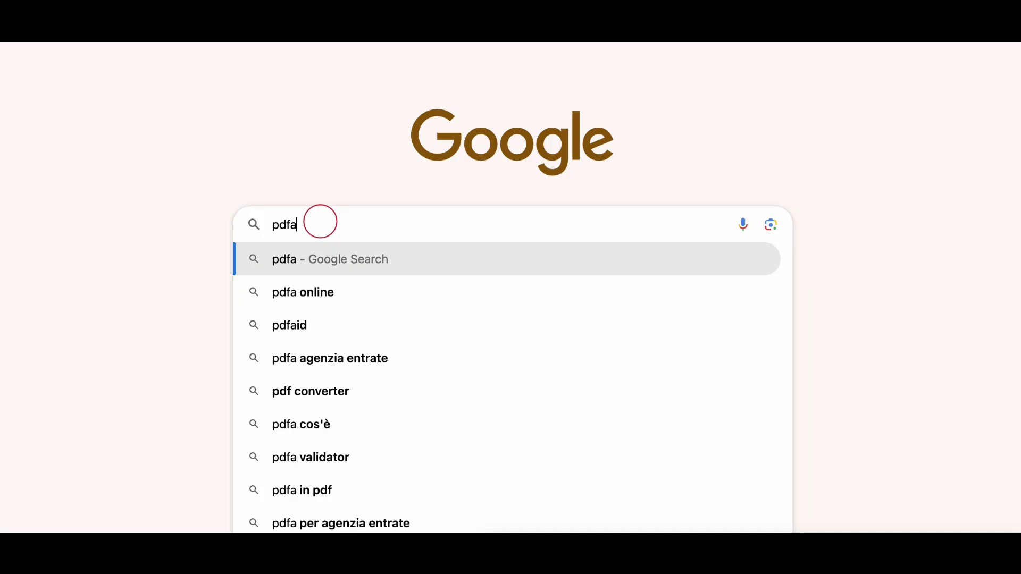
{"action": "type", "text": "gile"}
{"action": "scroll", "coordinate": [938, 486], "scroll_direction": "down", "scroll_amount": 2}
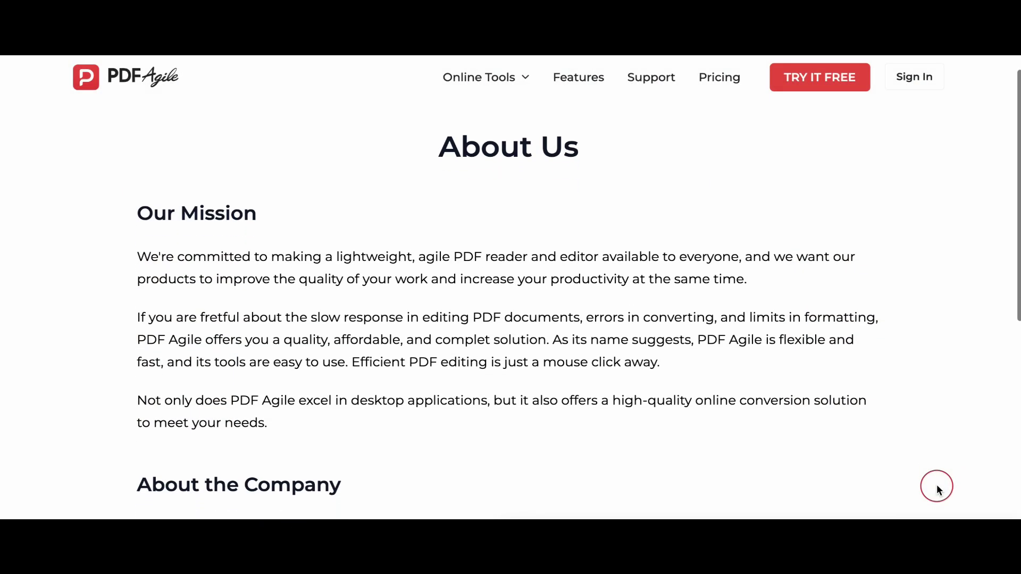
{"action": "scroll", "coordinate": [938, 487], "scroll_direction": "down", "scroll_amount": 1}
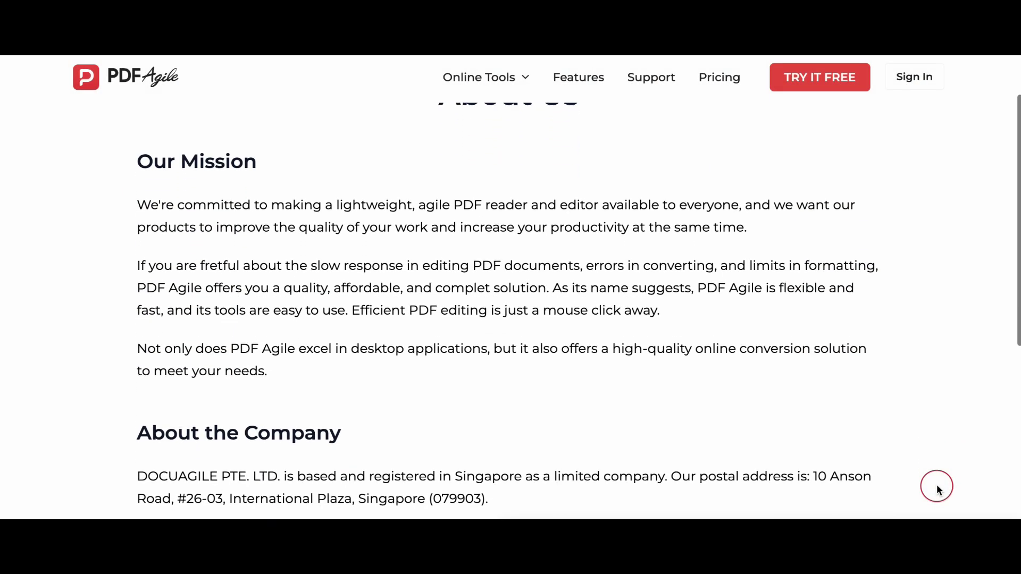
{"action": "scroll", "coordinate": [937, 488], "scroll_direction": "down", "scroll_amount": 1}
{"action": "scroll", "coordinate": [938, 489], "scroll_direction": "down", "scroll_amount": 2}
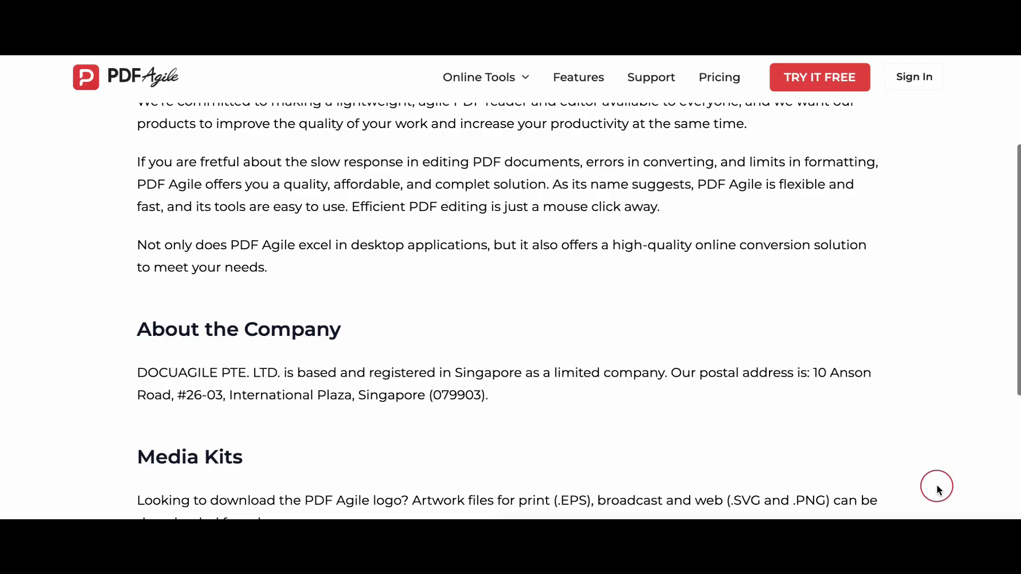
{"action": "scroll", "coordinate": [938, 488], "scroll_direction": "down", "scroll_amount": 1}
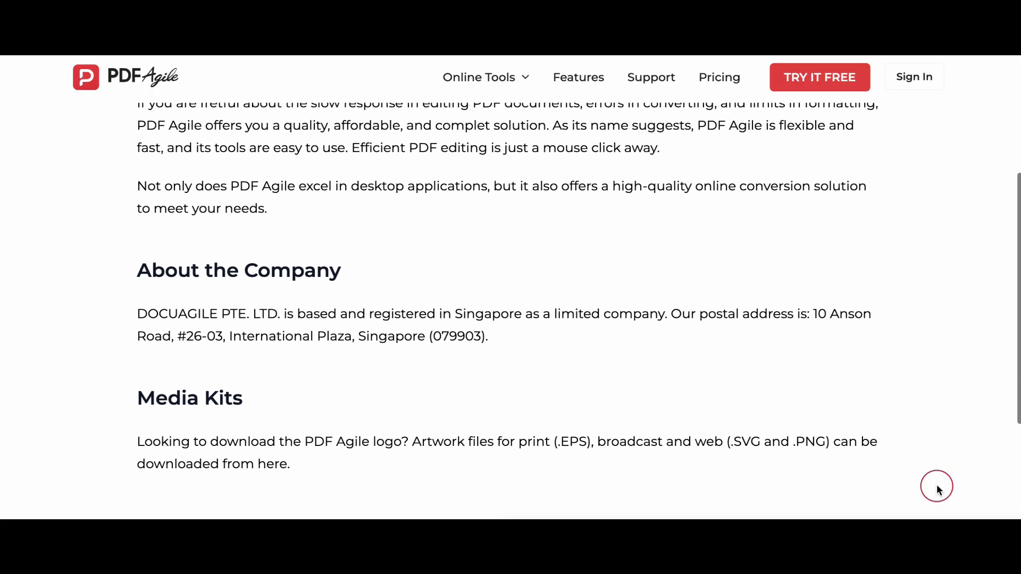
{"action": "scroll", "coordinate": [939, 490], "scroll_direction": "down", "scroll_amount": 1}
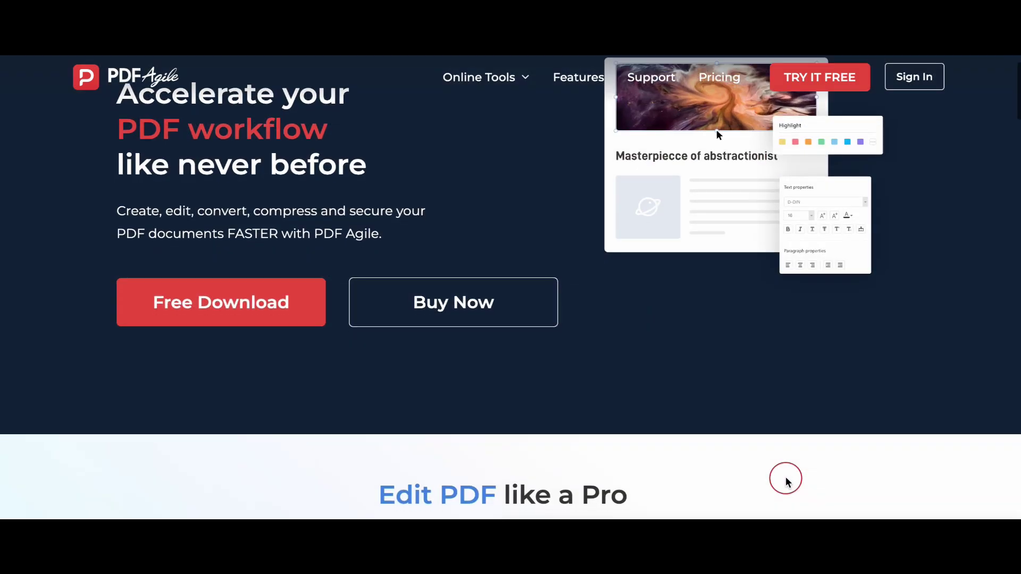
Scroll the home page features down to the Legal & Government and Finance uses.
{"action": "scroll", "coordinate": [787, 481], "scroll_direction": "down", "scroll_amount": 5}
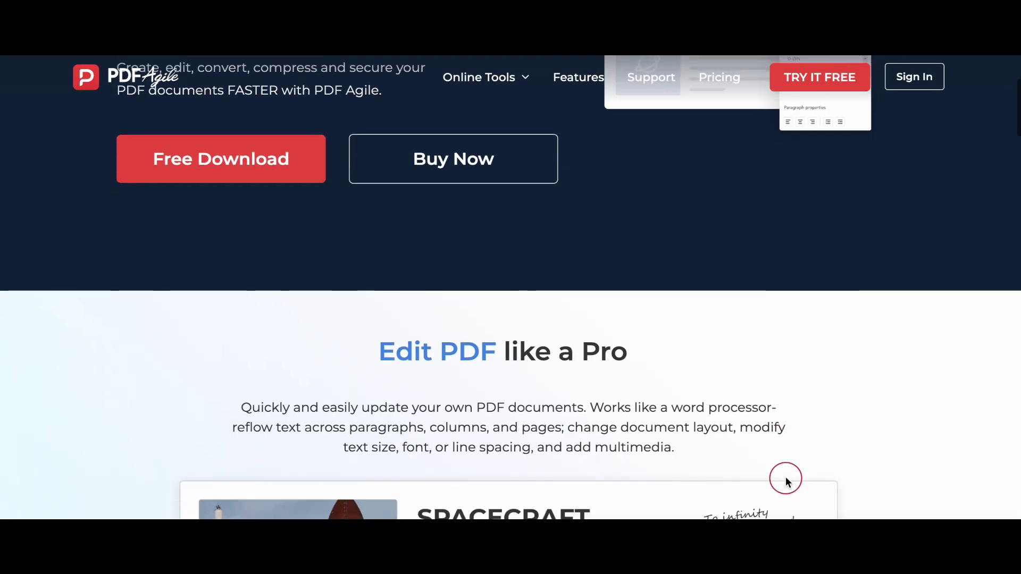
{"action": "scroll", "coordinate": [787, 481], "scroll_direction": "down", "scroll_amount": 5}
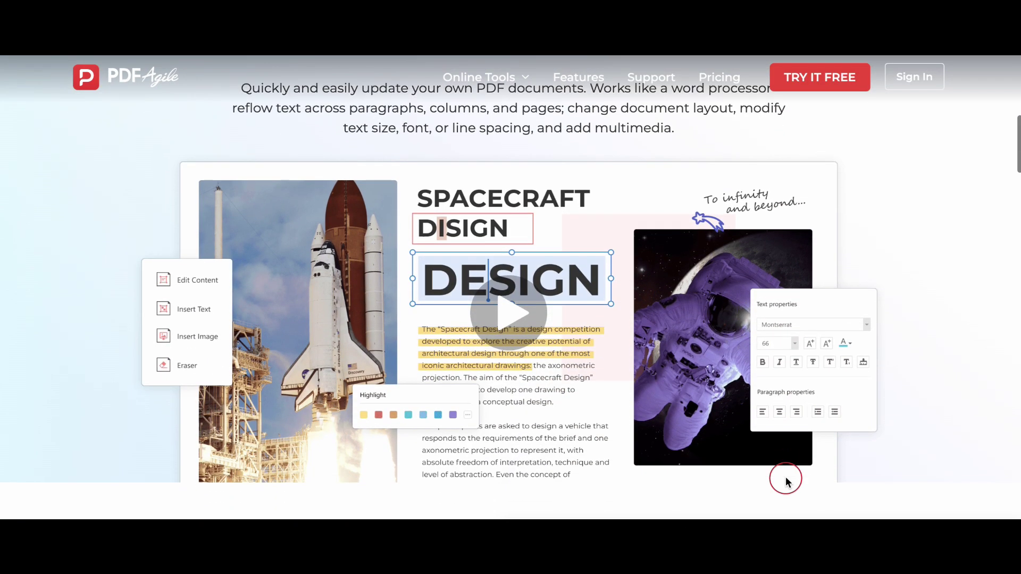
{"action": "scroll", "coordinate": [786, 481], "scroll_direction": "down", "scroll_amount": 7}
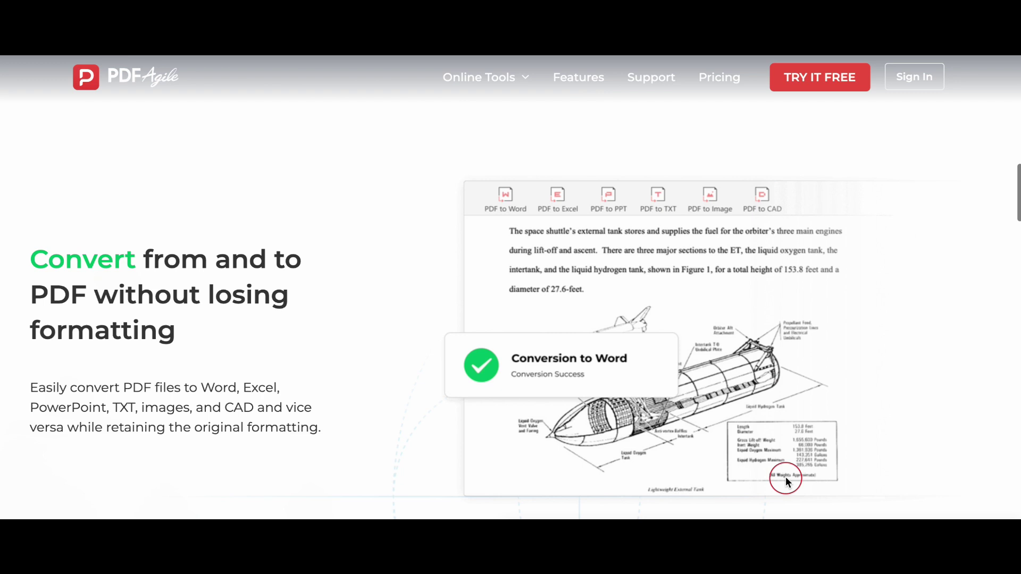
{"action": "scroll", "coordinate": [787, 481], "scroll_direction": "down", "scroll_amount": 6}
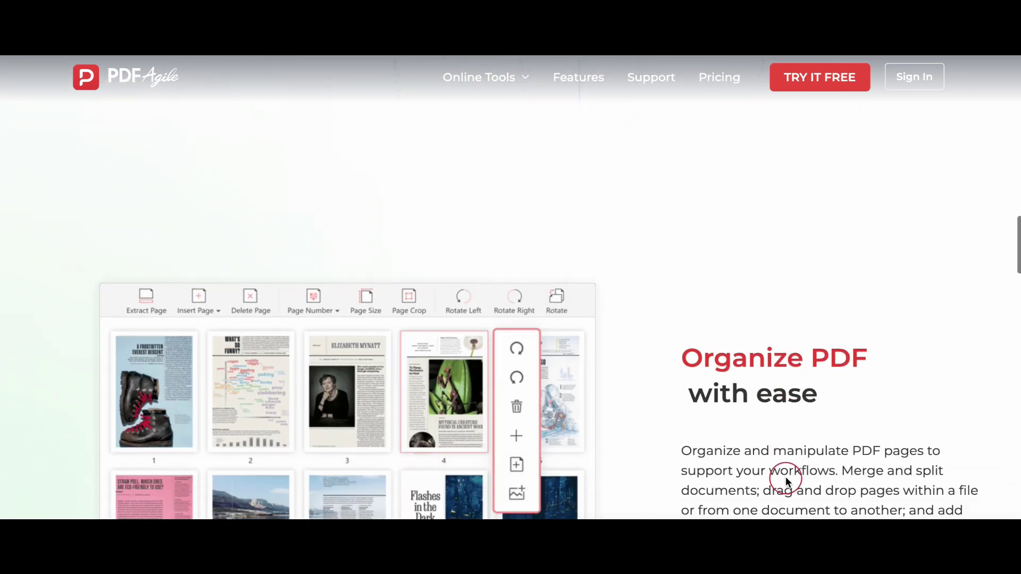
{"action": "scroll", "coordinate": [787, 481], "scroll_direction": "down", "scroll_amount": 6}
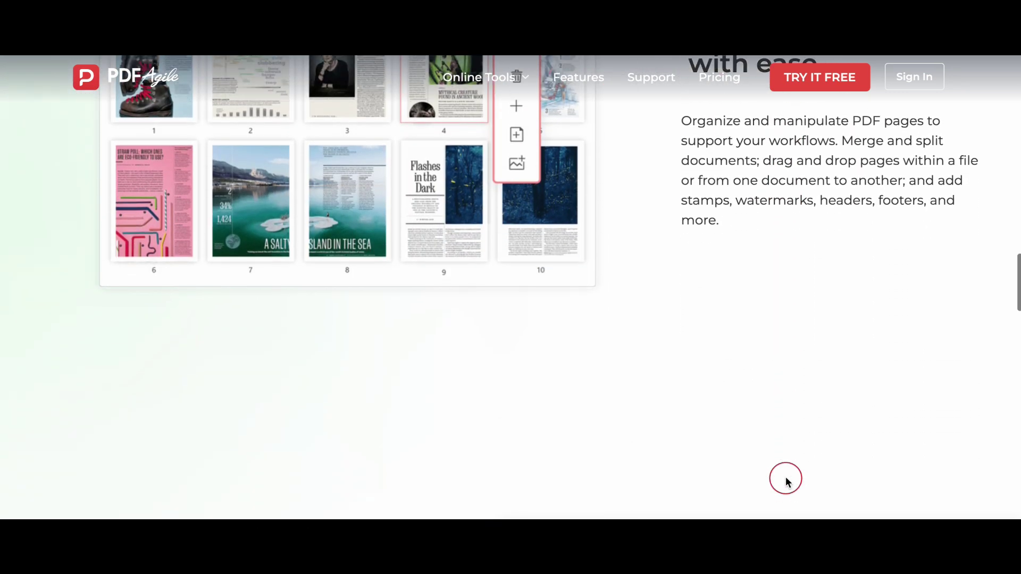
{"action": "scroll", "coordinate": [787, 481], "scroll_direction": "down", "scroll_amount": 6}
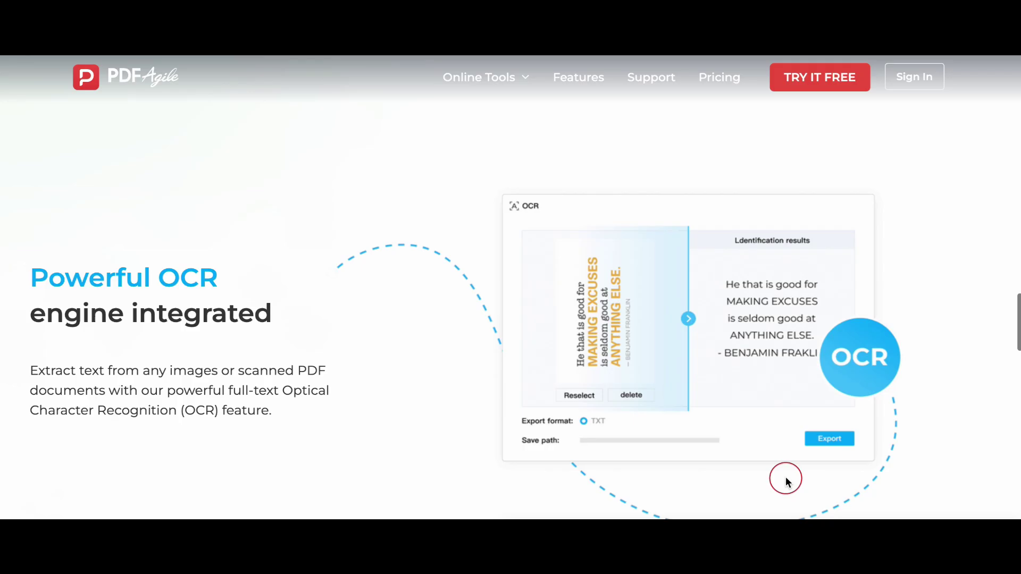
{"action": "scroll", "coordinate": [787, 482], "scroll_direction": "down", "scroll_amount": 6}
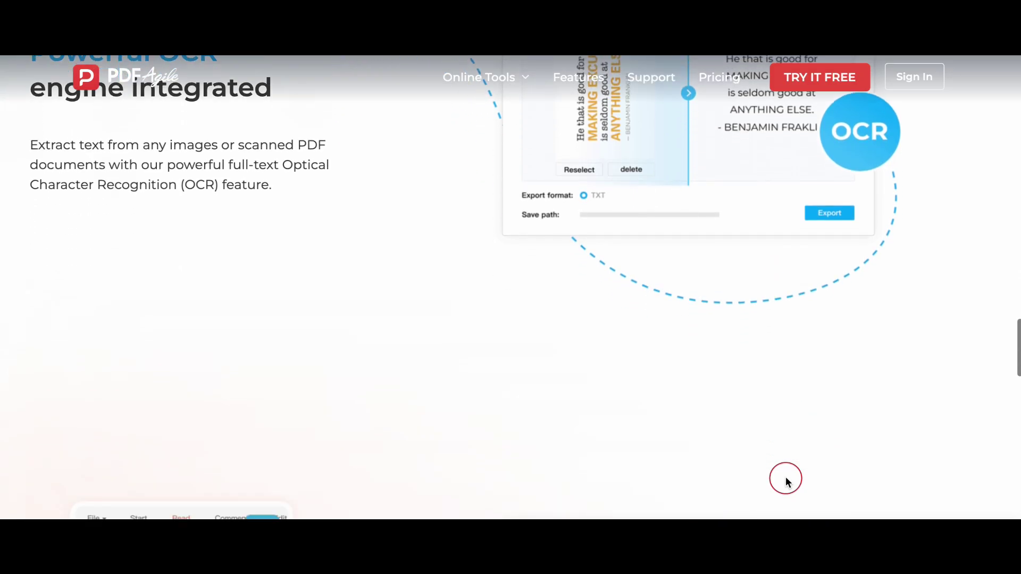
{"action": "scroll", "coordinate": [787, 481], "scroll_direction": "down", "scroll_amount": 6}
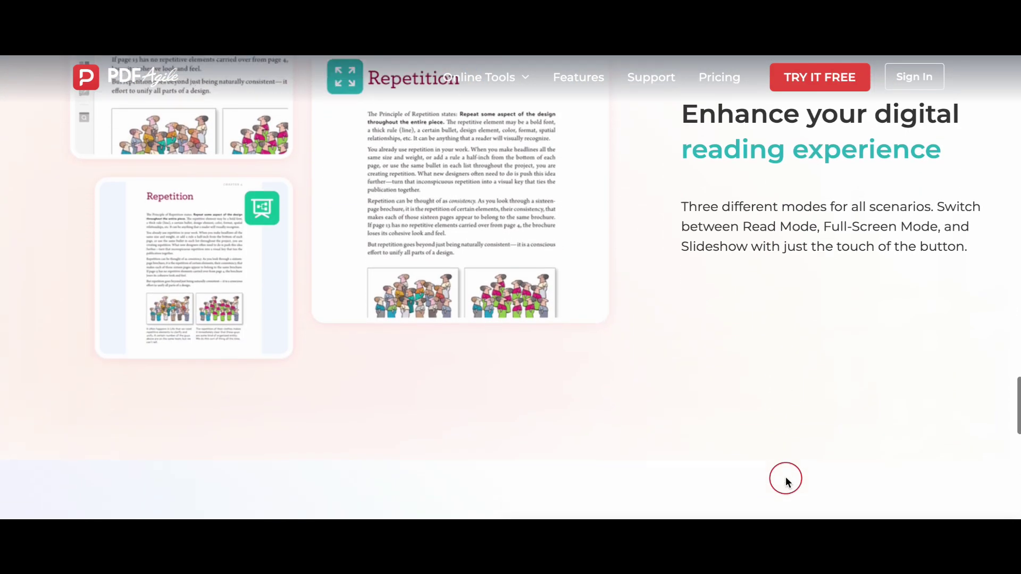
{"action": "scroll", "coordinate": [786, 481], "scroll_direction": "down", "scroll_amount": 7}
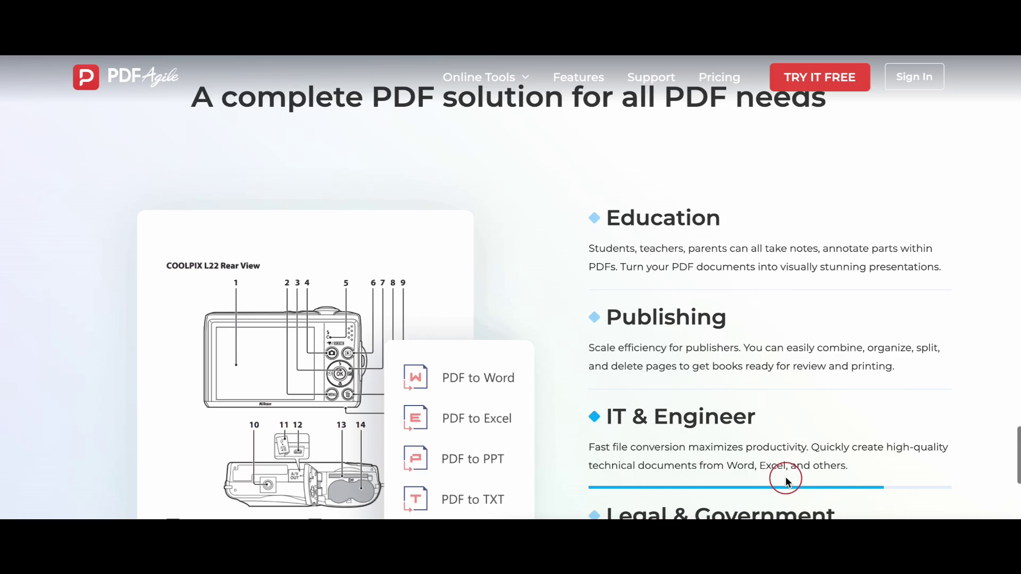
{"action": "scroll", "coordinate": [787, 481], "scroll_direction": "down", "scroll_amount": 4}
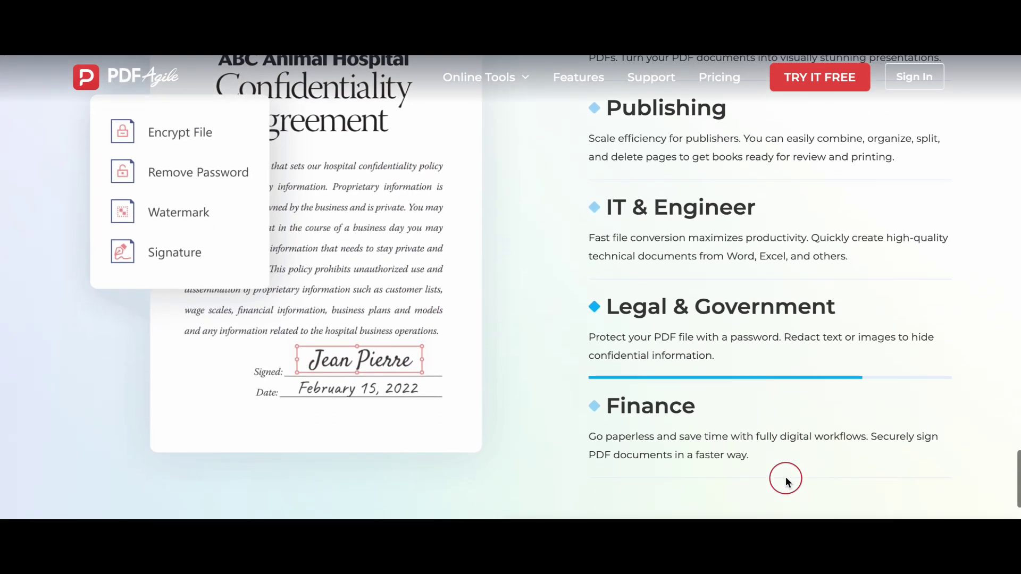
{"action": "scroll", "coordinate": [787, 481], "scroll_direction": "down", "scroll_amount": 2}
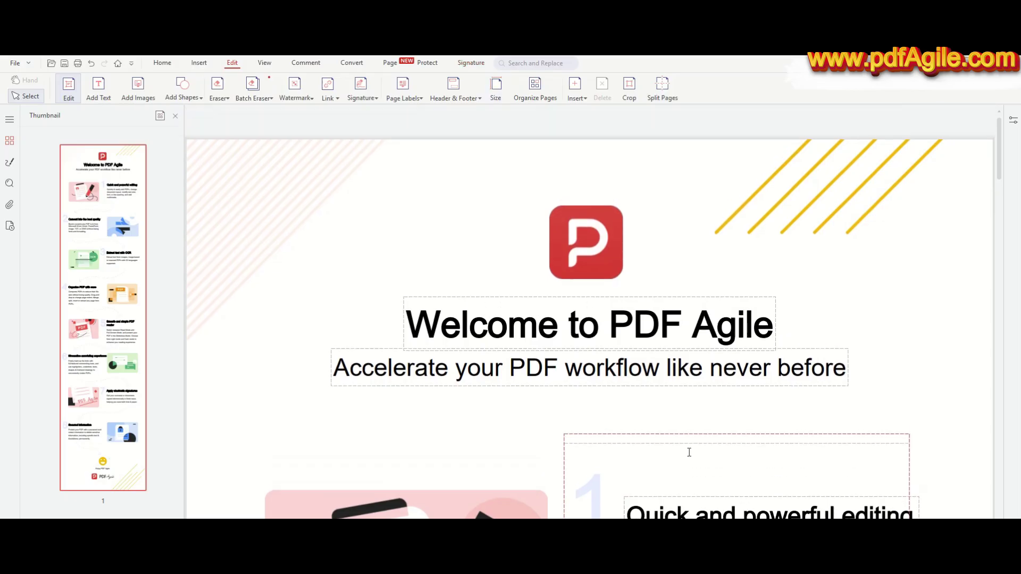
{"action": "scroll", "coordinate": [688, 451], "scroll_direction": "down", "scroll_amount": 5}
{"action": "scroll", "coordinate": [689, 452], "scroll_direction": "down", "scroll_amount": 8}
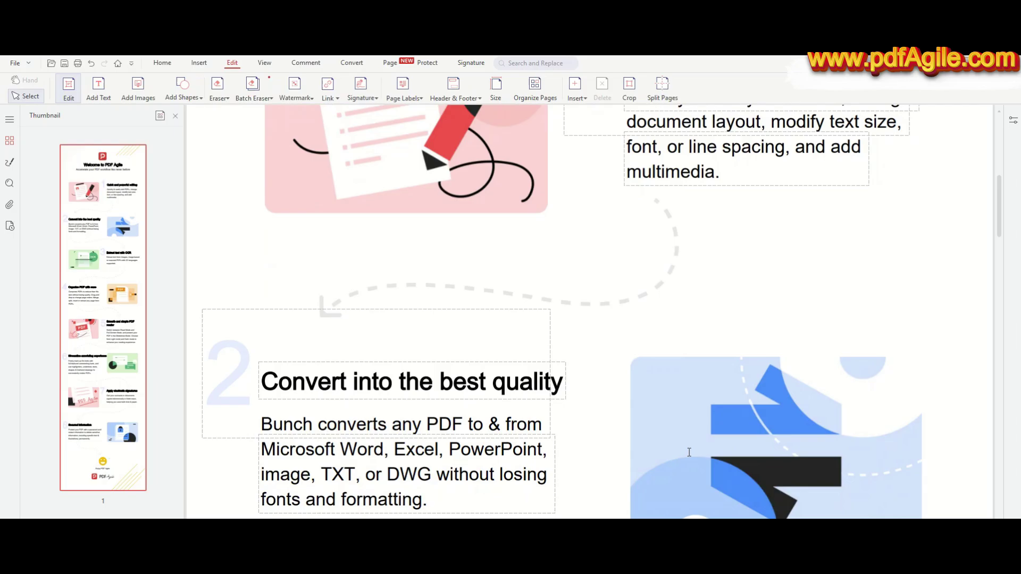
{"action": "scroll", "coordinate": [688, 451], "scroll_direction": "down", "scroll_amount": 2}
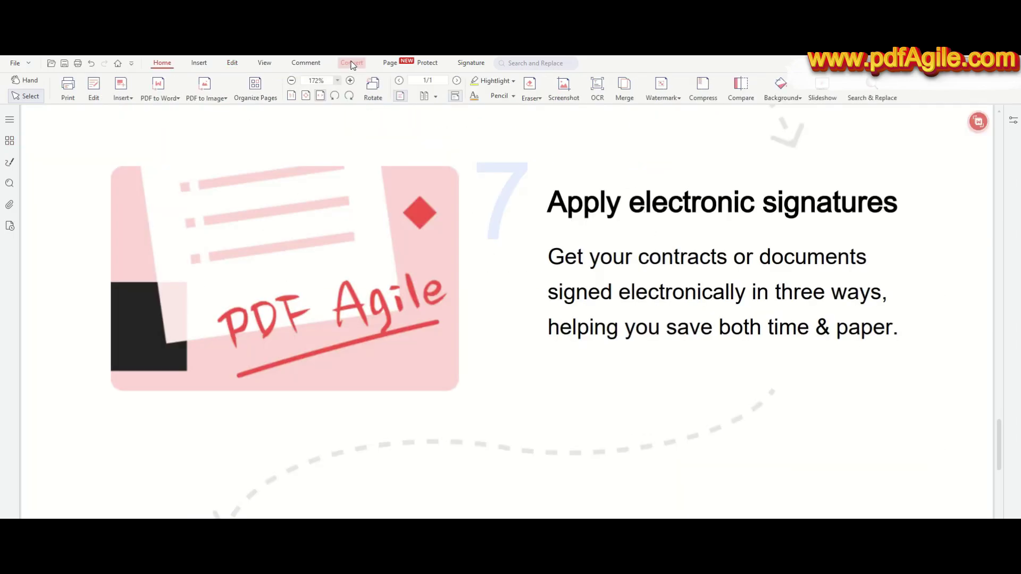
Convert the skin anatomy Word notes with Word to PDF and open the resulting PDF.
{"action": "left_click", "coordinate": [352, 63]}
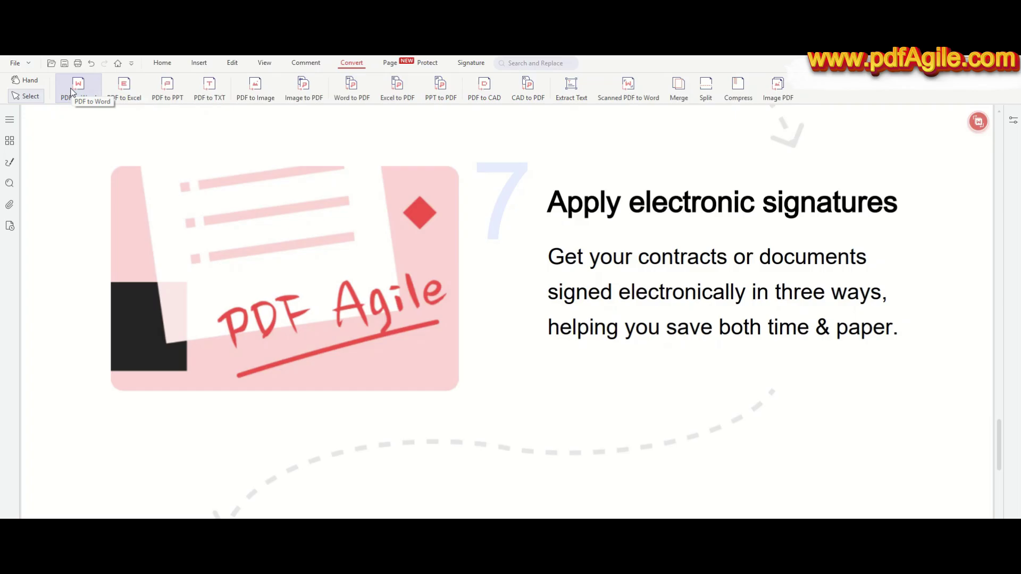
{"action": "left_click", "coordinate": [367, 88]}
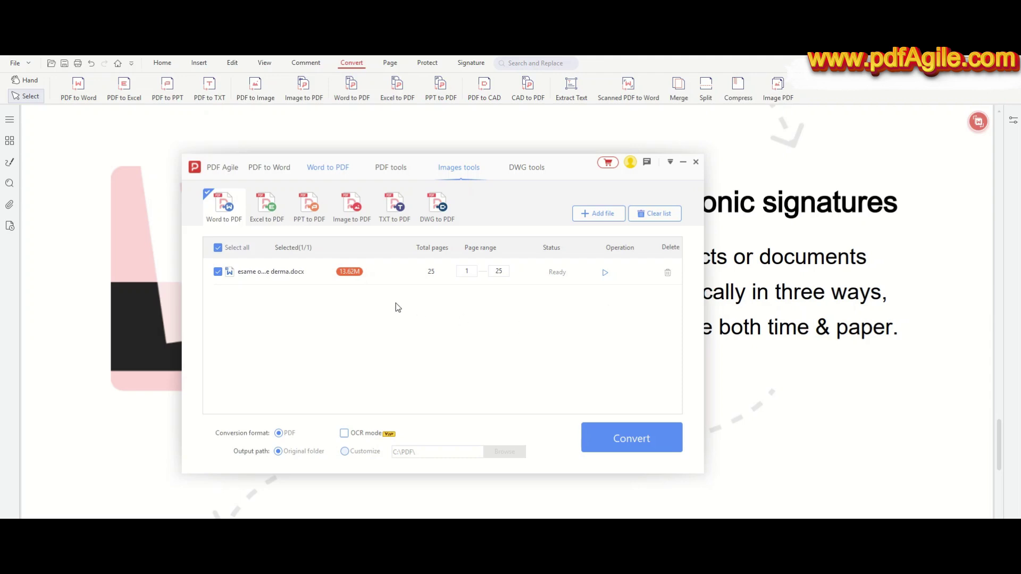
{"action": "left_click", "coordinate": [647, 442]}
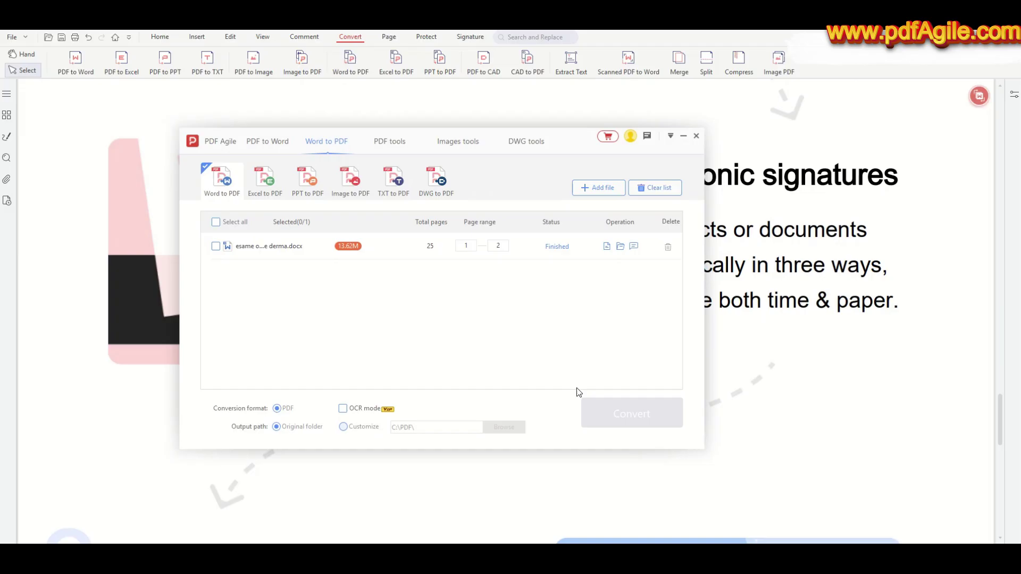
{"action": "double_click", "coordinate": [259, 258]}
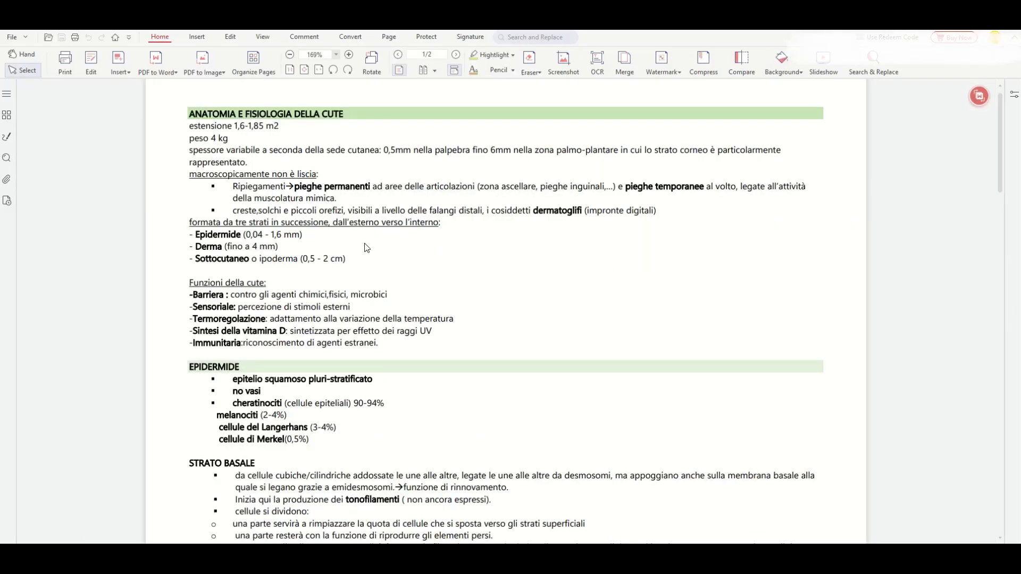
Scroll through both pages of the converted skin notes, then bring up the Comment tools.
{"action": "scroll", "coordinate": [547, 328], "scroll_direction": "down", "scroll_amount": 15}
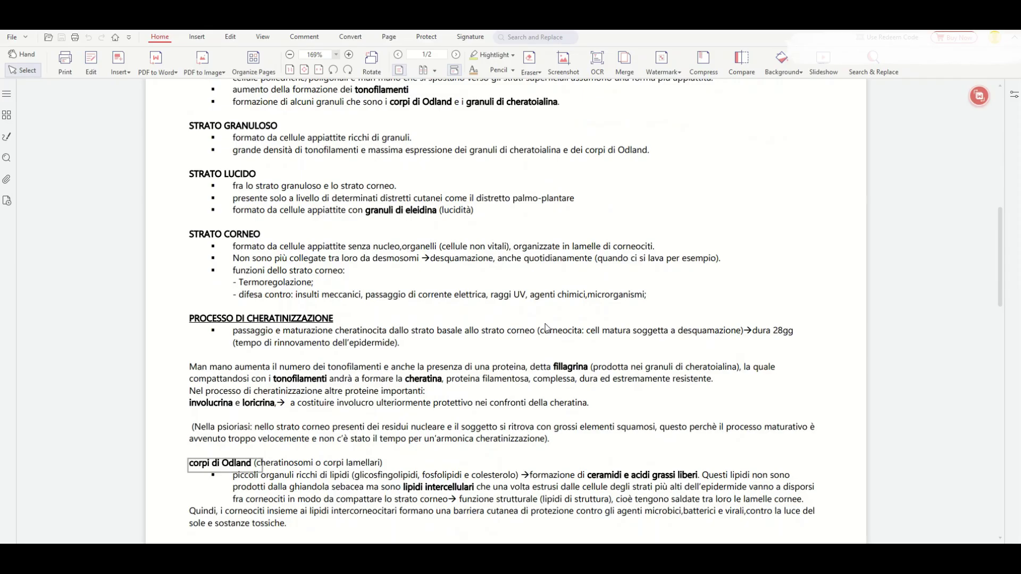
{"action": "scroll", "coordinate": [547, 328], "scroll_direction": "down", "scroll_amount": 15}
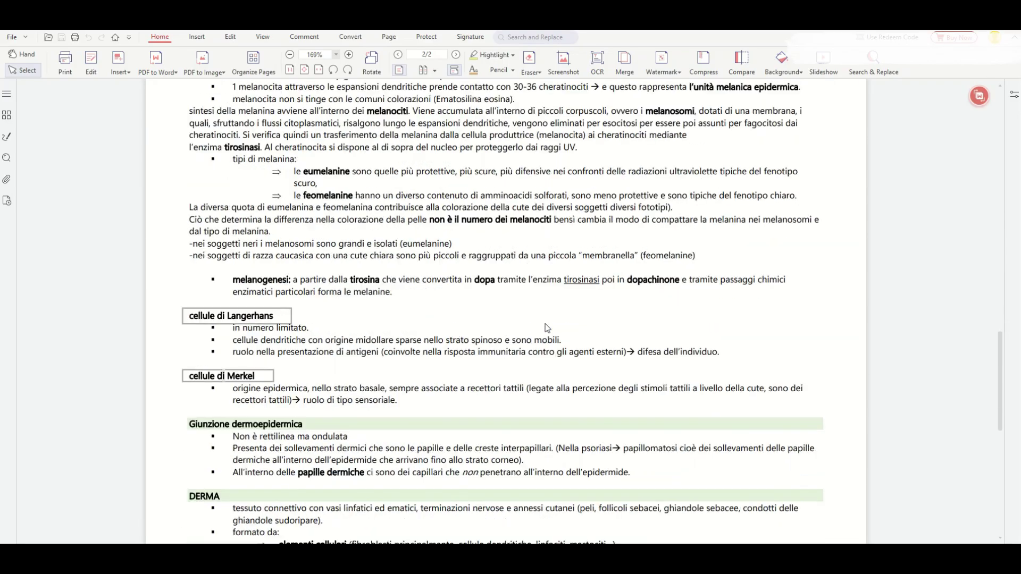
{"action": "scroll", "coordinate": [547, 329], "scroll_direction": "up", "scroll_amount": 20}
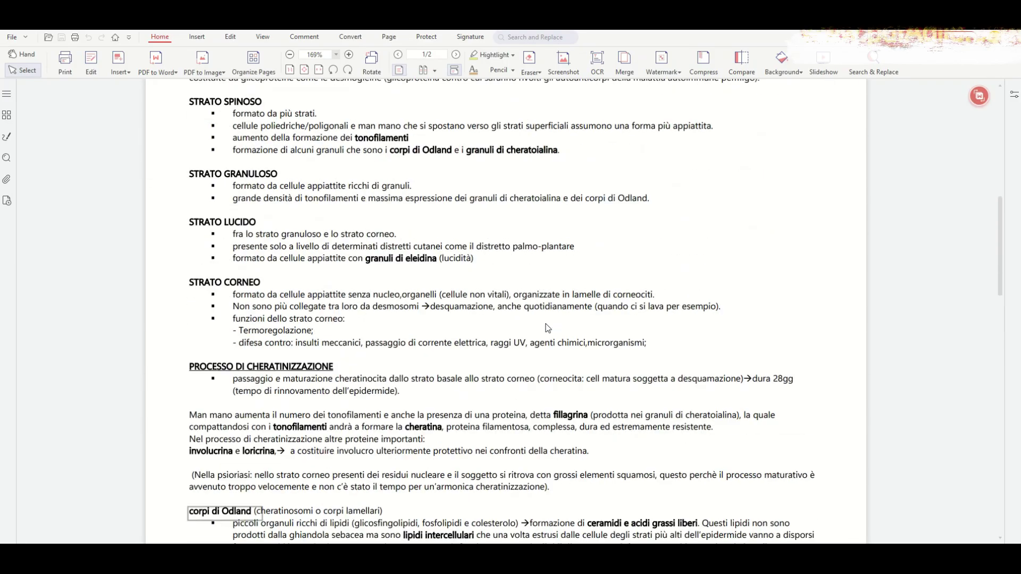
{"action": "scroll", "coordinate": [547, 328], "scroll_direction": "up", "scroll_amount": 4}
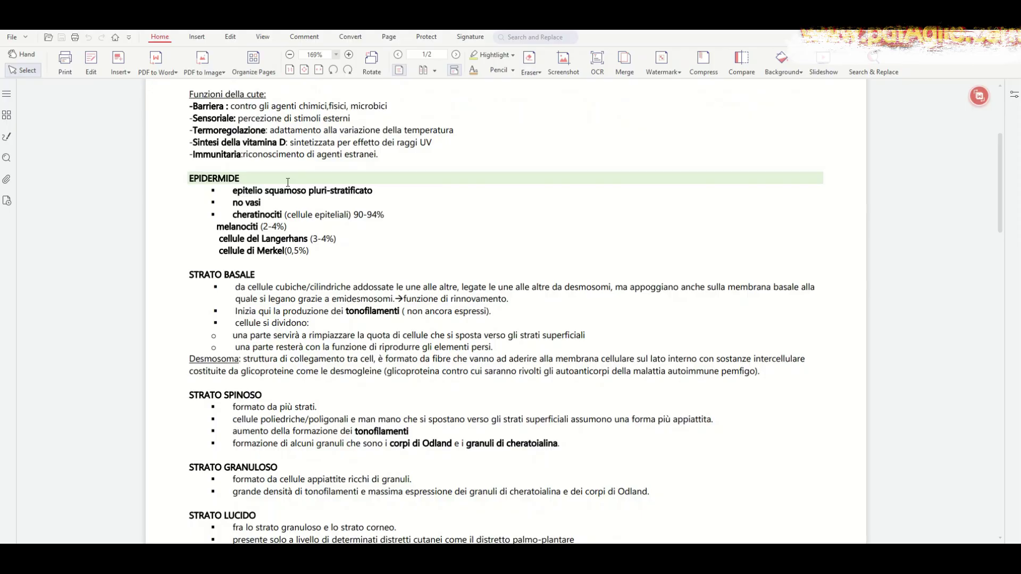
{"action": "scroll", "coordinate": [287, 183], "scroll_direction": "down", "scroll_amount": 4}
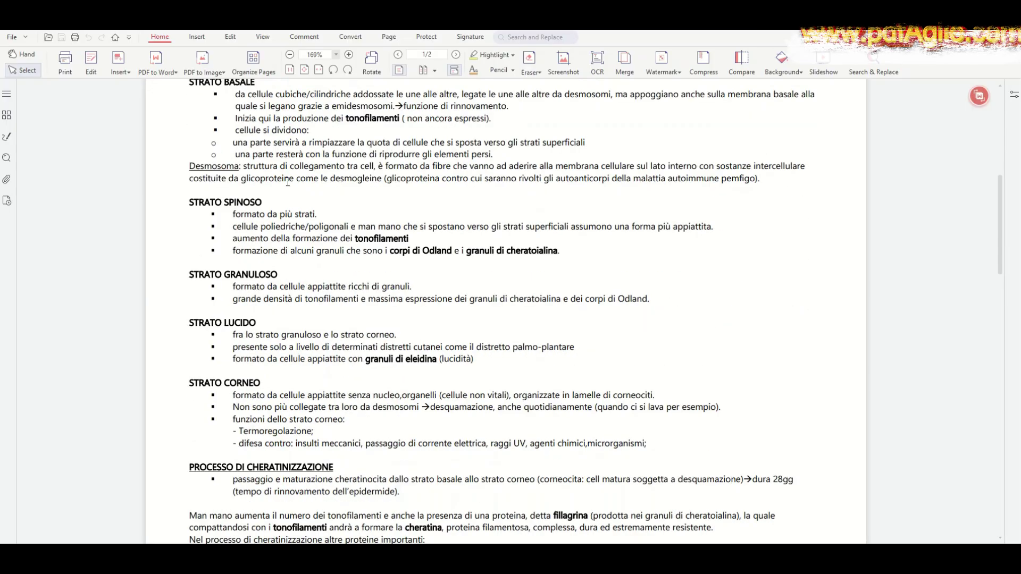
{"action": "scroll", "coordinate": [288, 183], "scroll_direction": "down", "scroll_amount": 2}
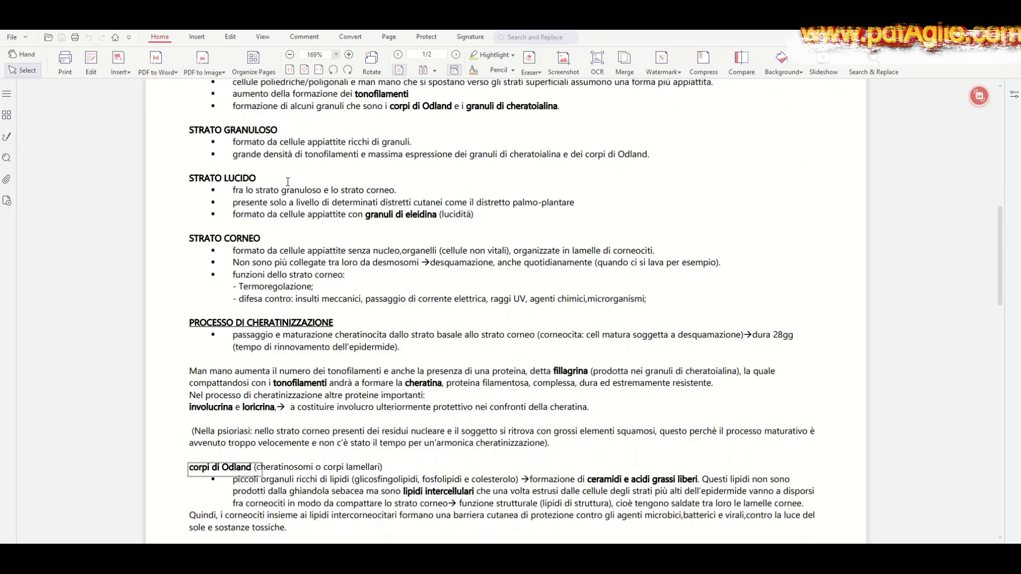
{"action": "scroll", "coordinate": [287, 182], "scroll_direction": "down", "scroll_amount": 1}
{"action": "scroll", "coordinate": [288, 182], "scroll_direction": "down", "scroll_amount": 3}
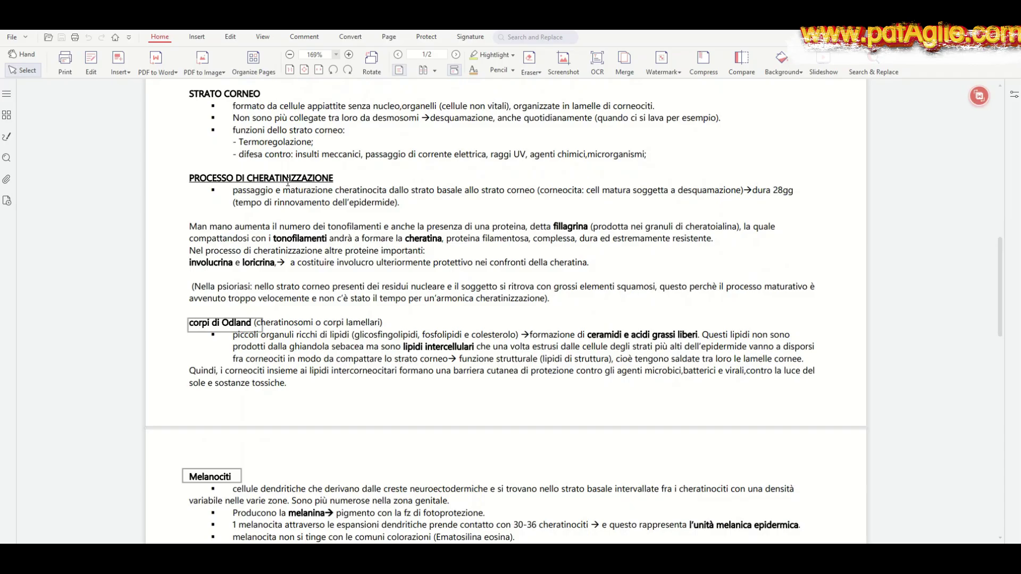
{"action": "scroll", "coordinate": [288, 183], "scroll_direction": "down", "scroll_amount": 12}
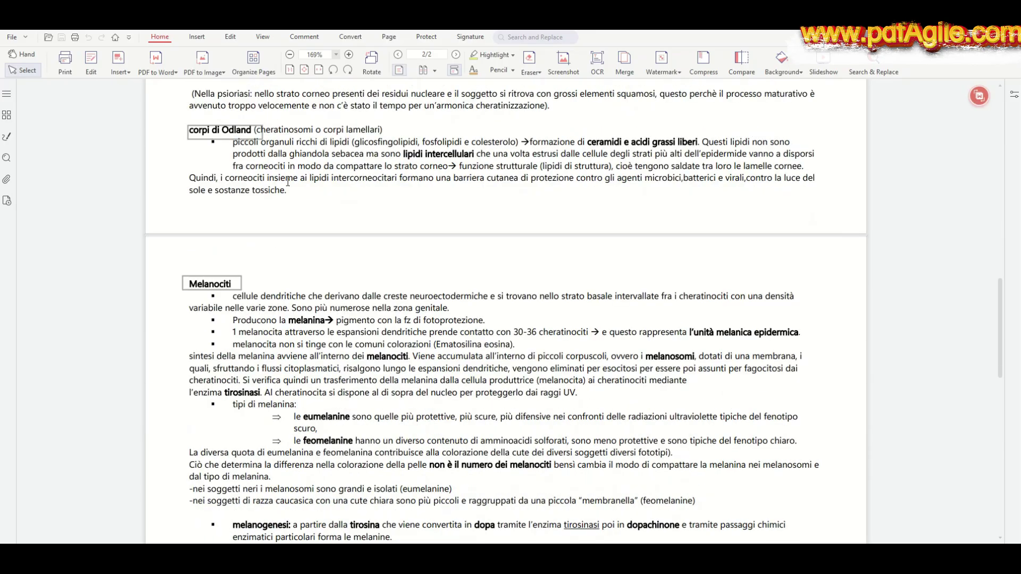
{"action": "left_click", "coordinate": [299, 37]}
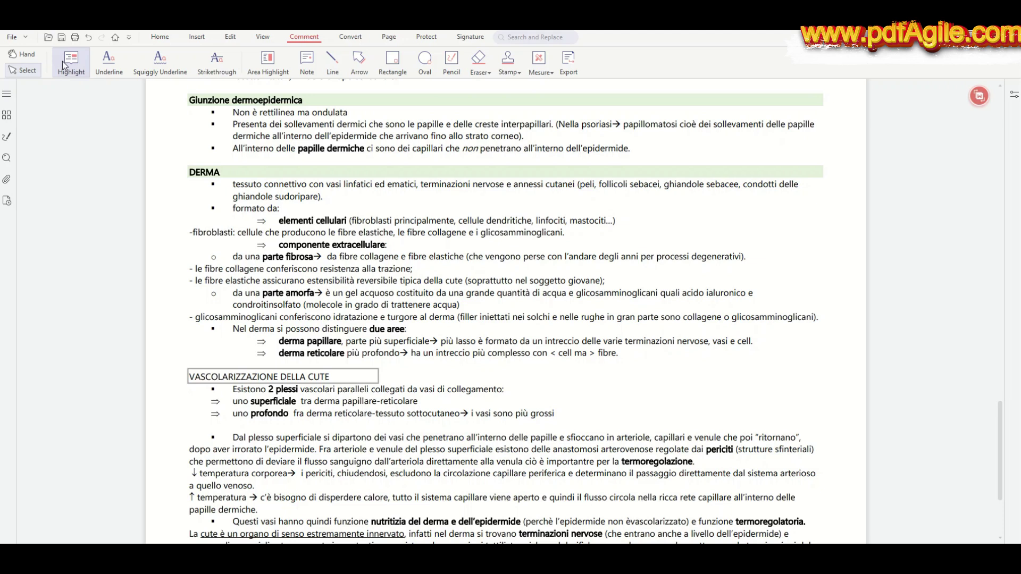
Highlight 'superficiale' in yellow, then highlight 'profondo' and recolour it pale pink.
{"action": "double_click", "coordinate": [251, 401]}
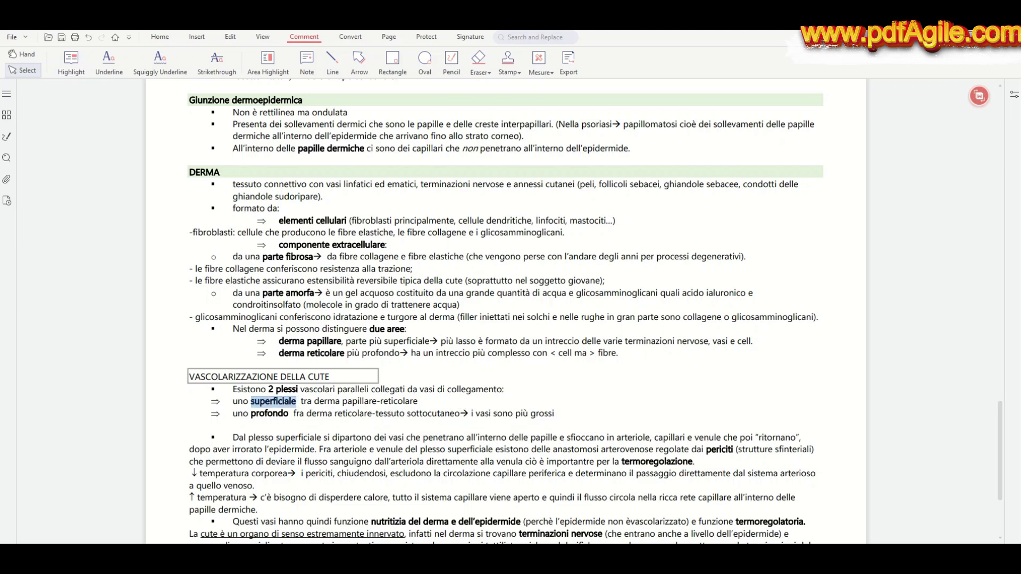
{"action": "left_click", "coordinate": [76, 61]}
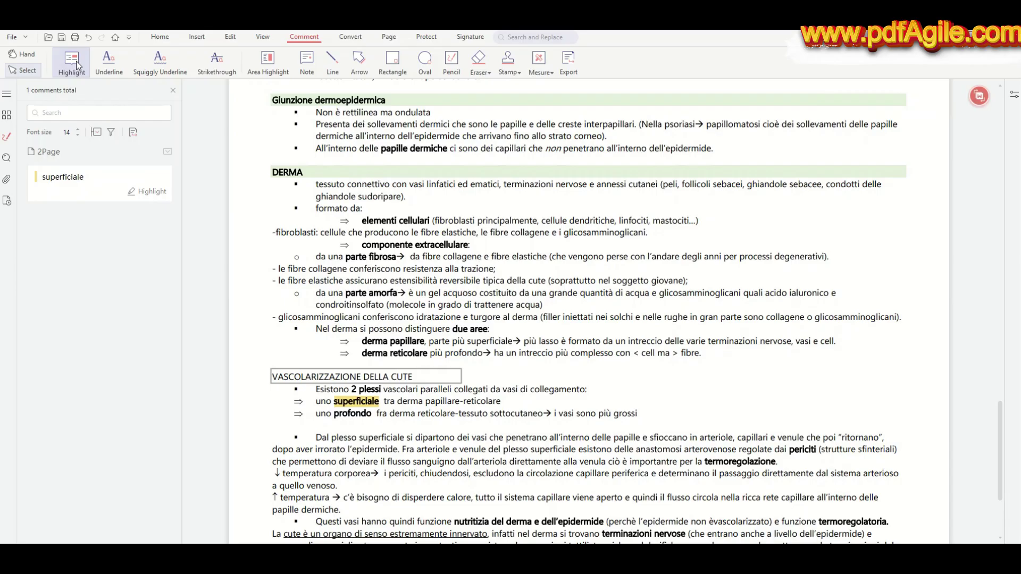
{"action": "left_click_drag", "start_coordinate": [333, 414], "coordinate": [374, 415]}
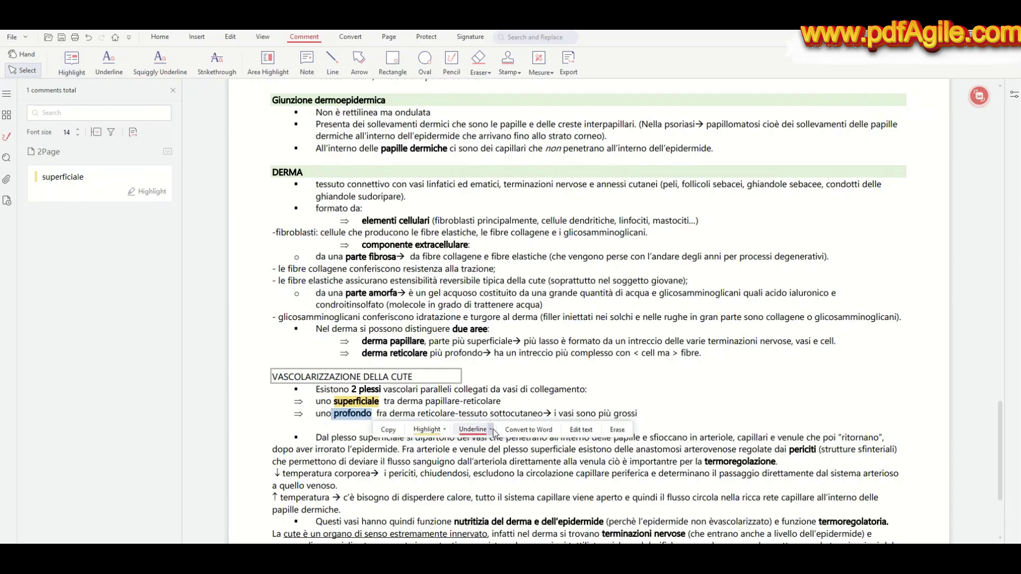
{"action": "left_click", "coordinate": [444, 429]}
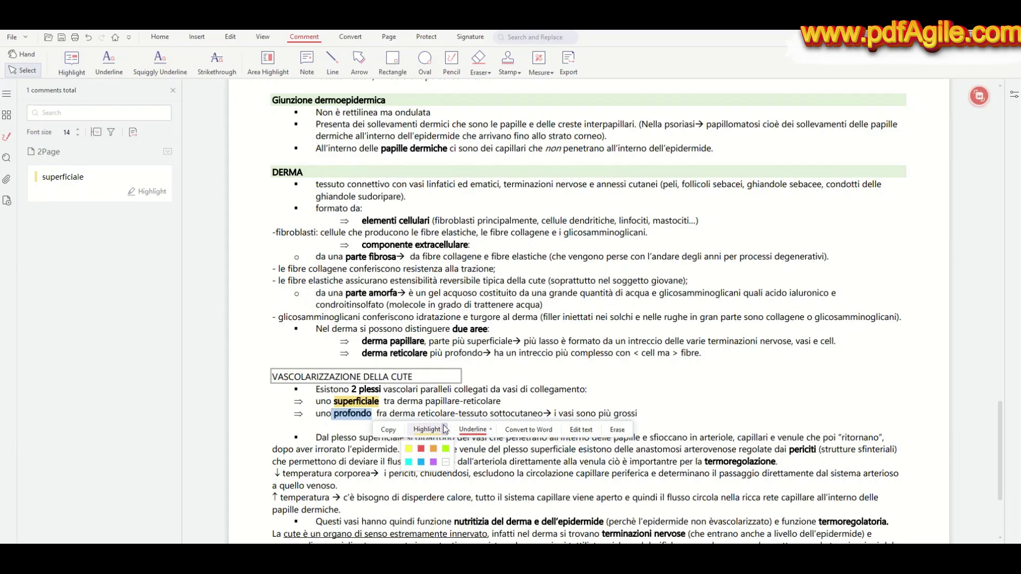
{"action": "left_click", "coordinate": [446, 462]}
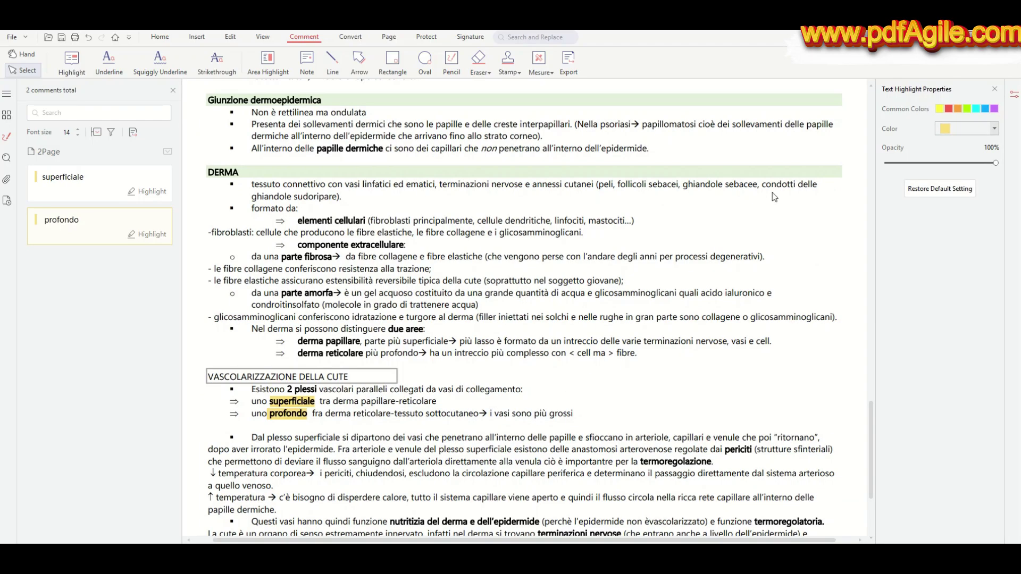
{"action": "left_click", "coordinate": [994, 129]}
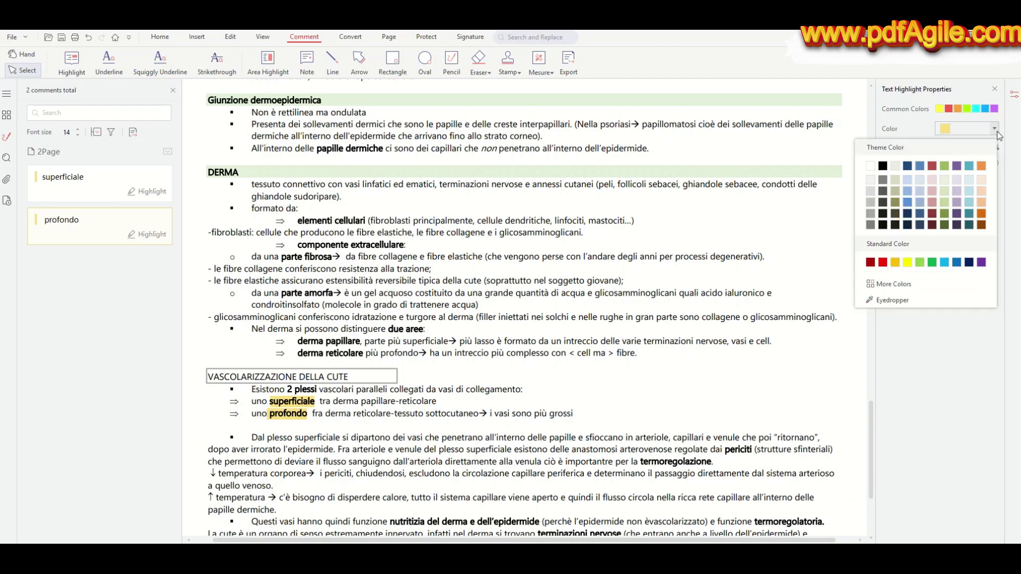
{"action": "left_click", "coordinate": [932, 180]}
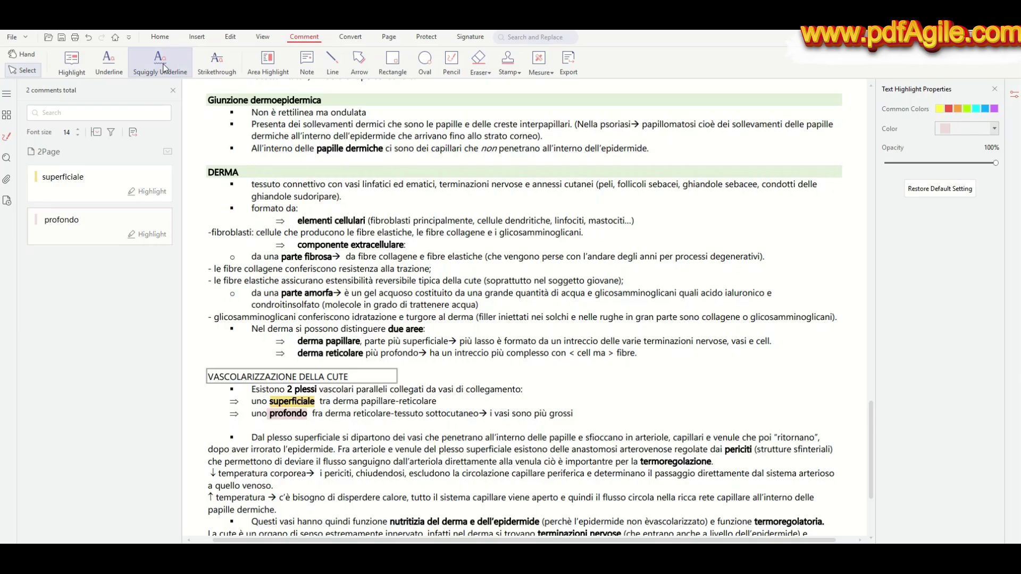
Place a sticky note reading 'important for the exam!!!' beside the 'collegamento:' line.
{"action": "left_click", "coordinate": [310, 74]}
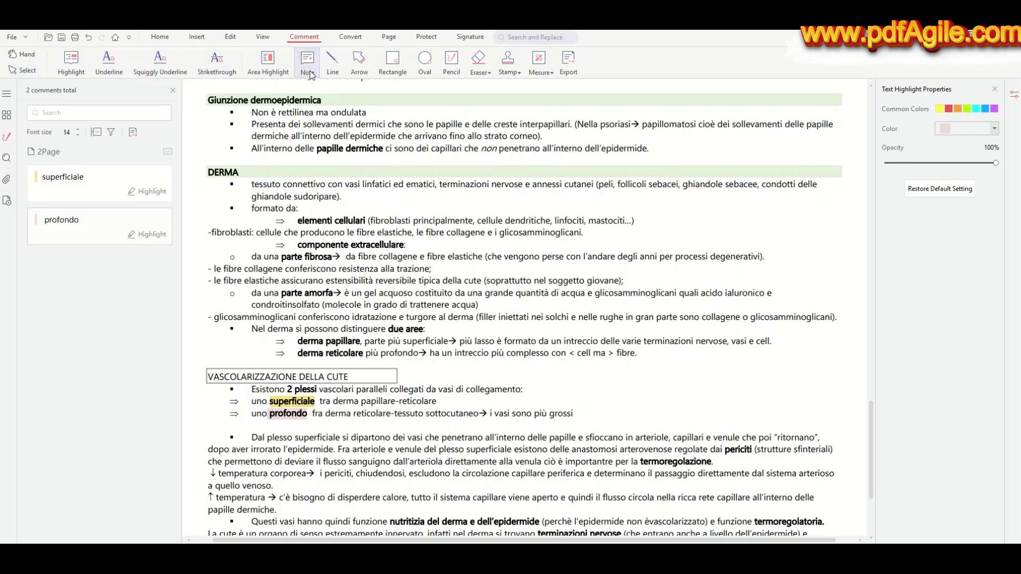
{"action": "left_click", "coordinate": [578, 389]}
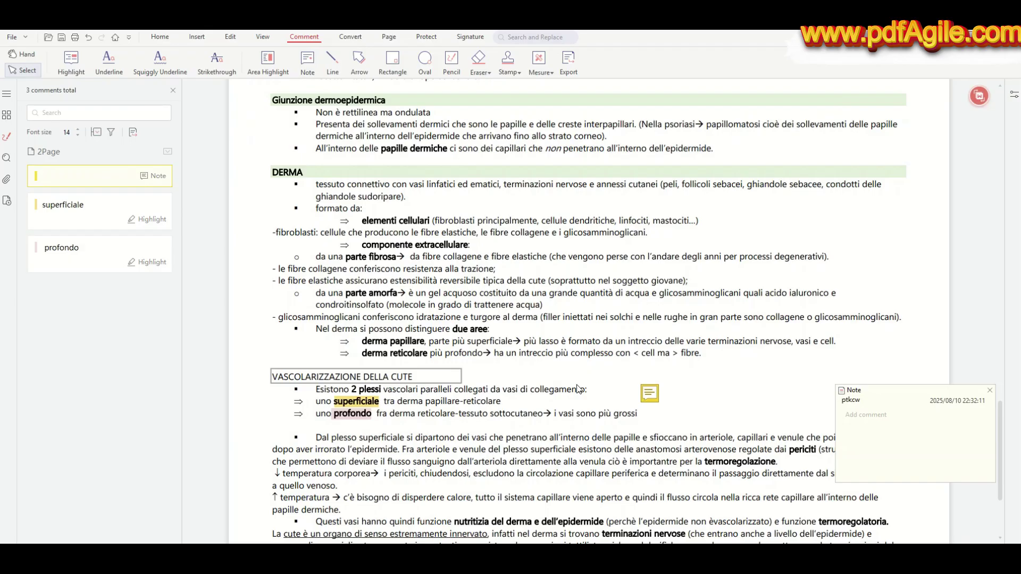
{"action": "left_click", "coordinate": [867, 415]}
{"action": "type", "text": "important for the exam!!!"}
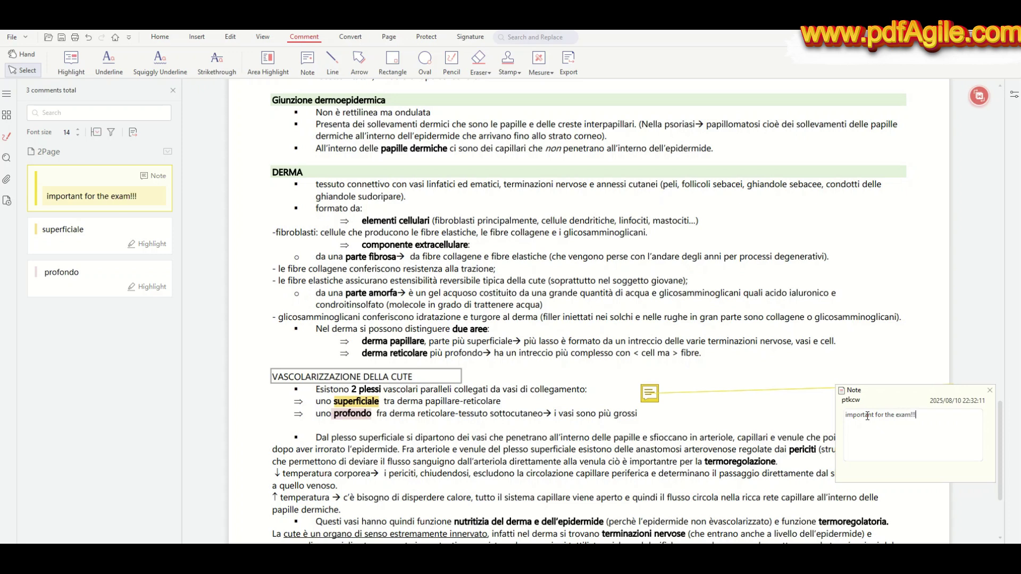
{"action": "left_click", "coordinate": [824, 418]}
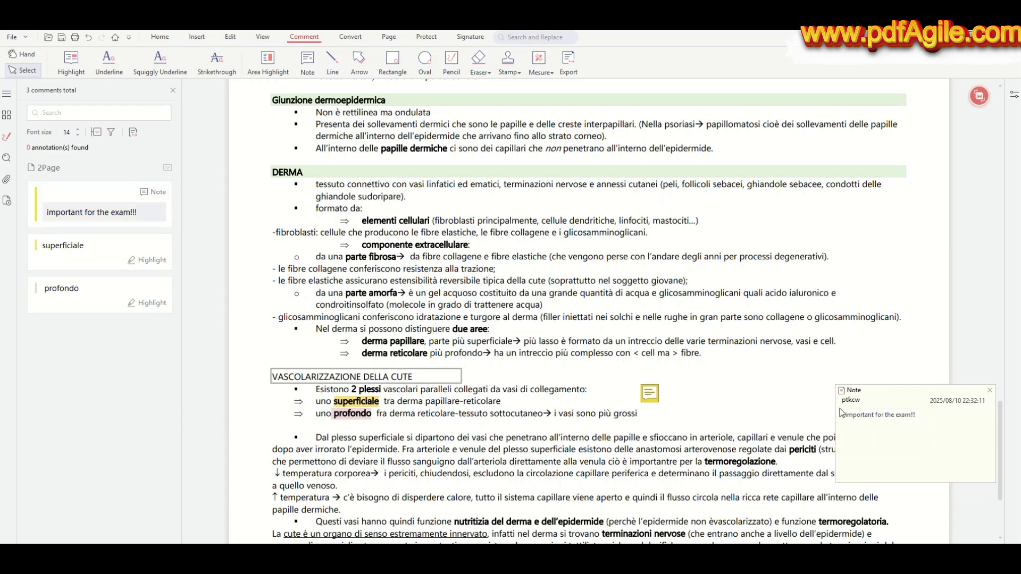
{"action": "left_click", "coordinate": [989, 390]}
{"action": "left_click", "coordinate": [650, 393]}
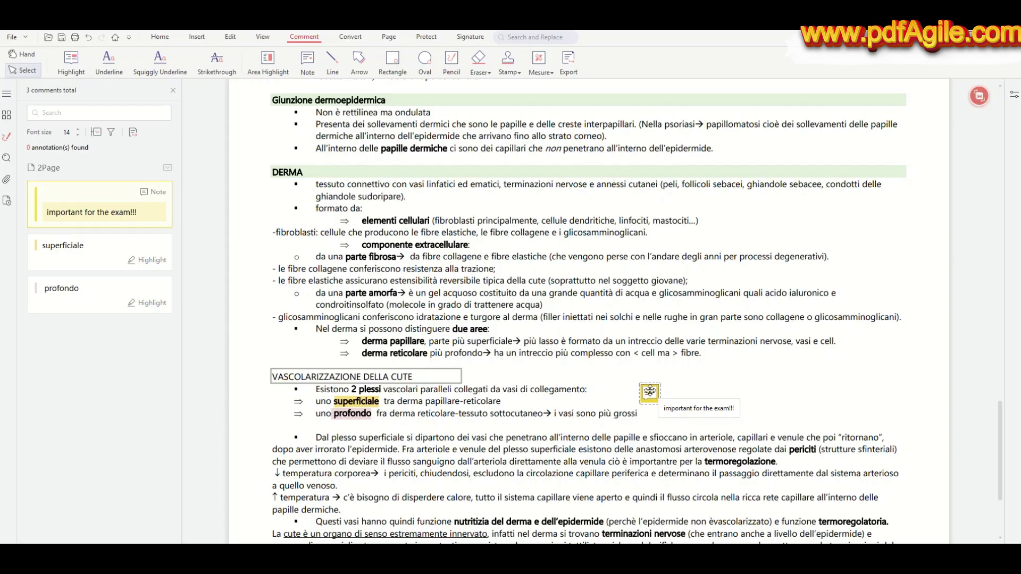
{"action": "left_click", "coordinate": [705, 374]}
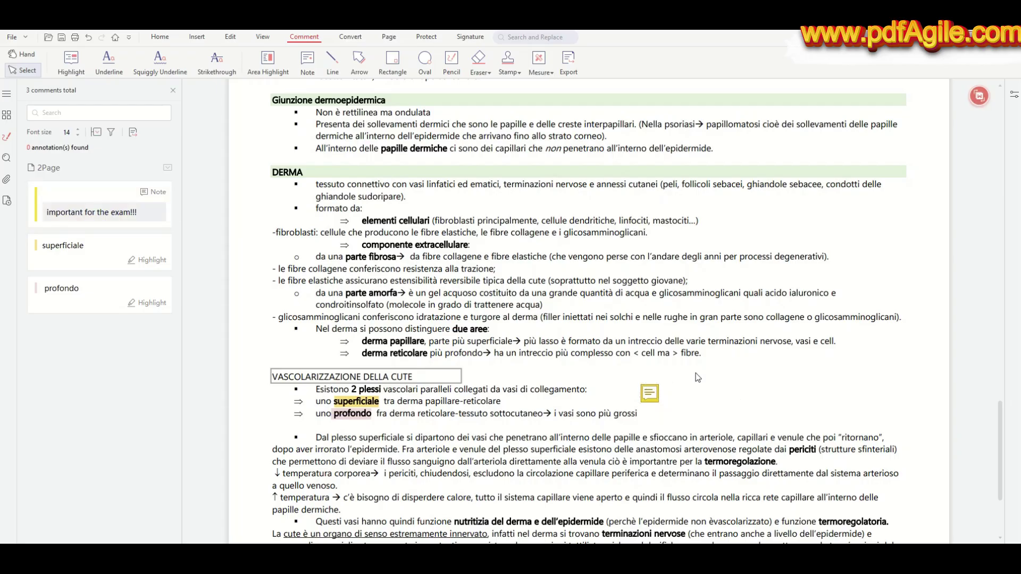
Draw rectangles around 'elementi cellulari' and 'componente extracellulare'.
{"action": "left_click", "coordinate": [406, 56]}
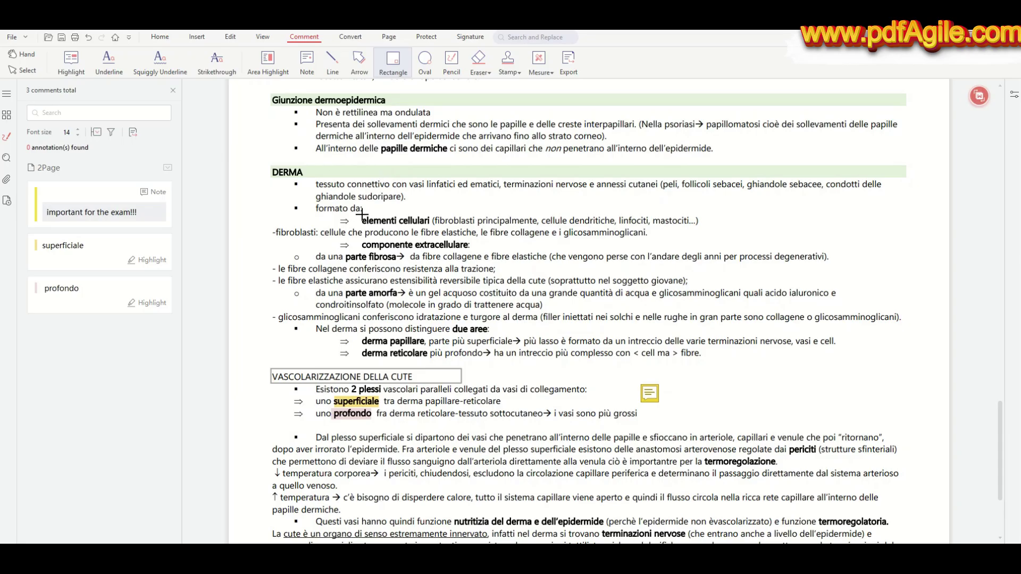
{"action": "left_click_drag", "start_coordinate": [362, 215], "coordinate": [432, 229]}
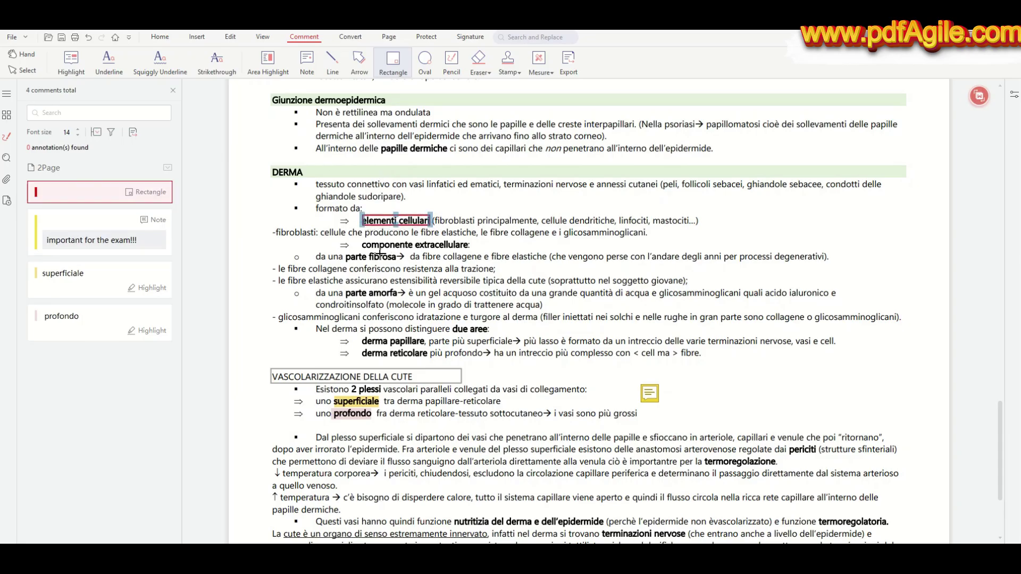
{"action": "left_click_drag", "start_coordinate": [360, 238], "coordinate": [470, 250]}
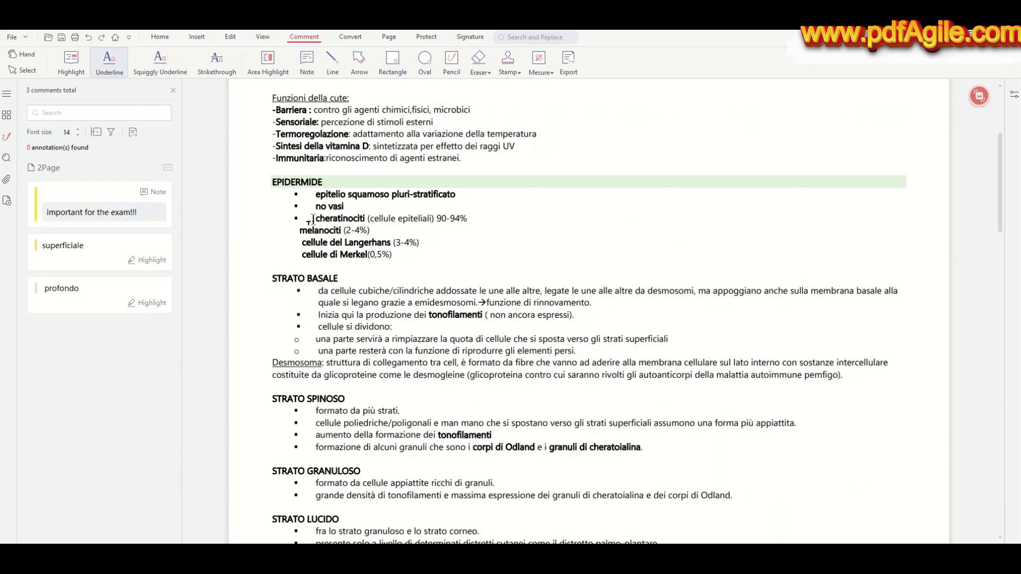
Underline cheratinociti, melanociti, cellule del Langerhans and cellule di Merkel.
{"action": "left_click_drag", "start_coordinate": [316, 218], "coordinate": [361, 218]}
{"action": "left_click_drag", "start_coordinate": [367, 220], "coordinate": [367, 220]}
{"action": "left_click_drag", "start_coordinate": [299, 232], "coordinate": [392, 242]}
{"action": "left_click_drag", "start_coordinate": [302, 254], "coordinate": [366, 255]}
Squiggly-underline tonofilamenti, circle and arrow corpi di Odland, and handwrite 'imp' beside the cell list.
{"action": "left_click", "coordinate": [154, 57]}
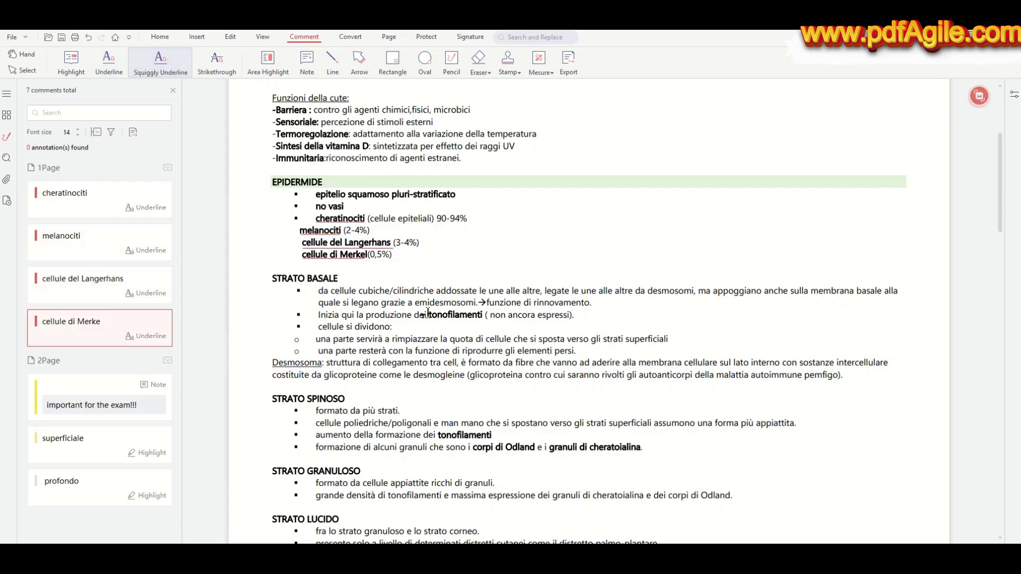
{"action": "left_click_drag", "start_coordinate": [428, 313], "coordinate": [479, 316]}
{"action": "left_click_drag", "start_coordinate": [483, 315], "coordinate": [482, 315]}
{"action": "left_click", "coordinate": [453, 60]}
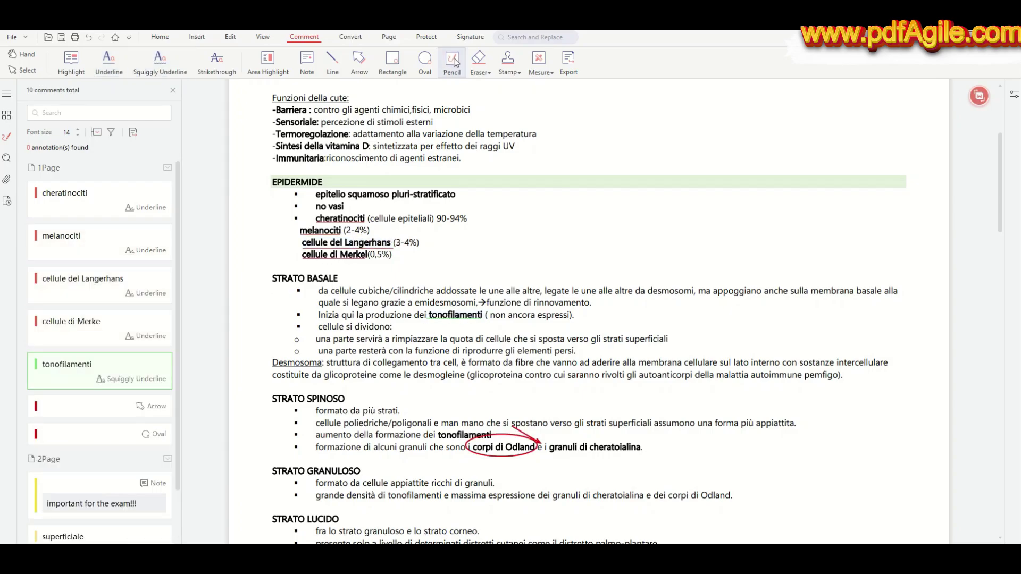
{"action": "mouse_move", "coordinate": [439, 261]}
{"action": "left_mouse_down"}
{"action": "mouse_move", "coordinate": [468, 249]}
{"action": "mouse_move", "coordinate": [475, 219]}
{"action": "left_mouse_up"}
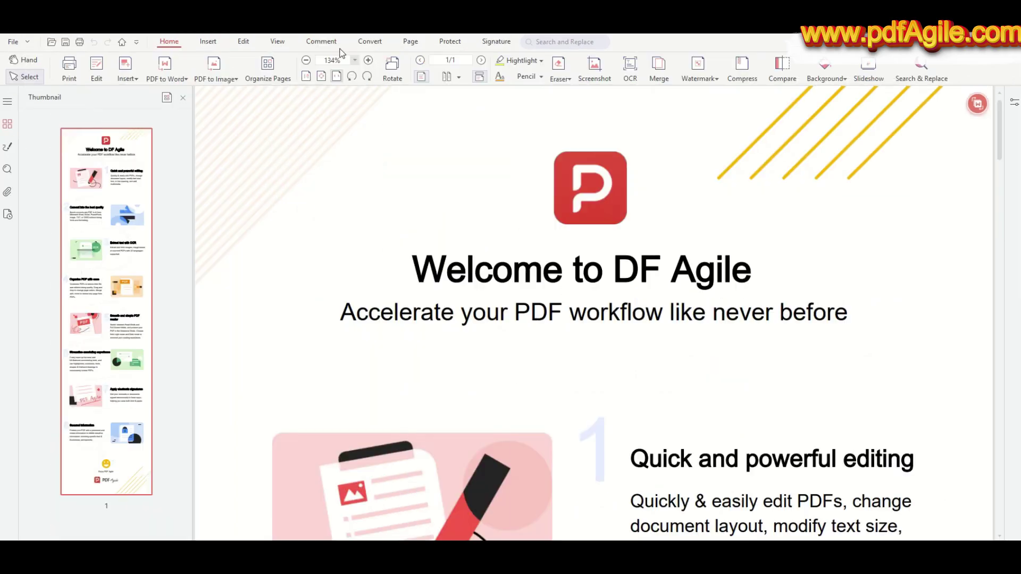
Merge Notes.pdf with the two-page derma exam PDF and scroll through the 9-page result.
{"action": "left_click", "coordinate": [351, 36]}
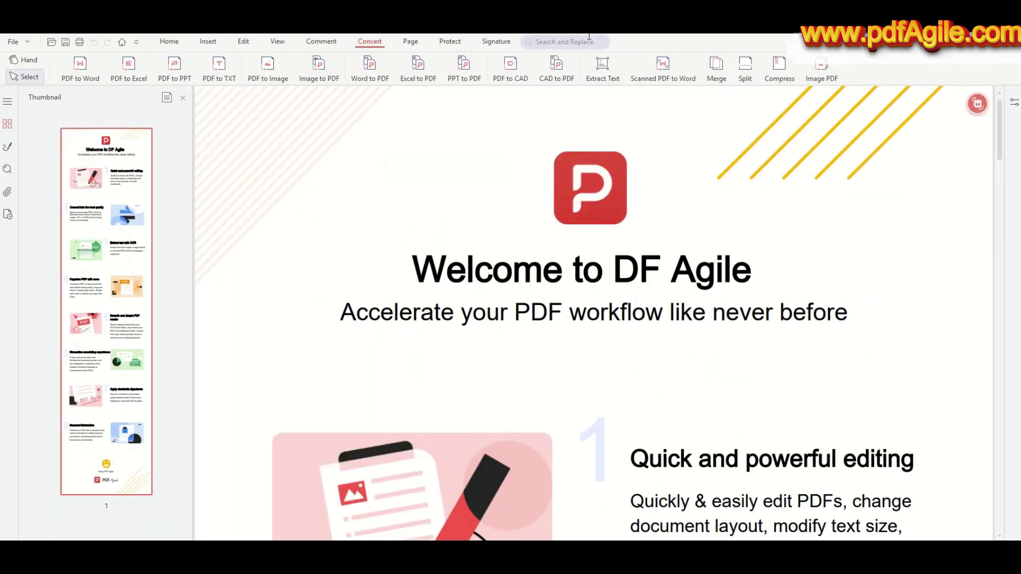
{"action": "left_click", "coordinate": [716, 70]}
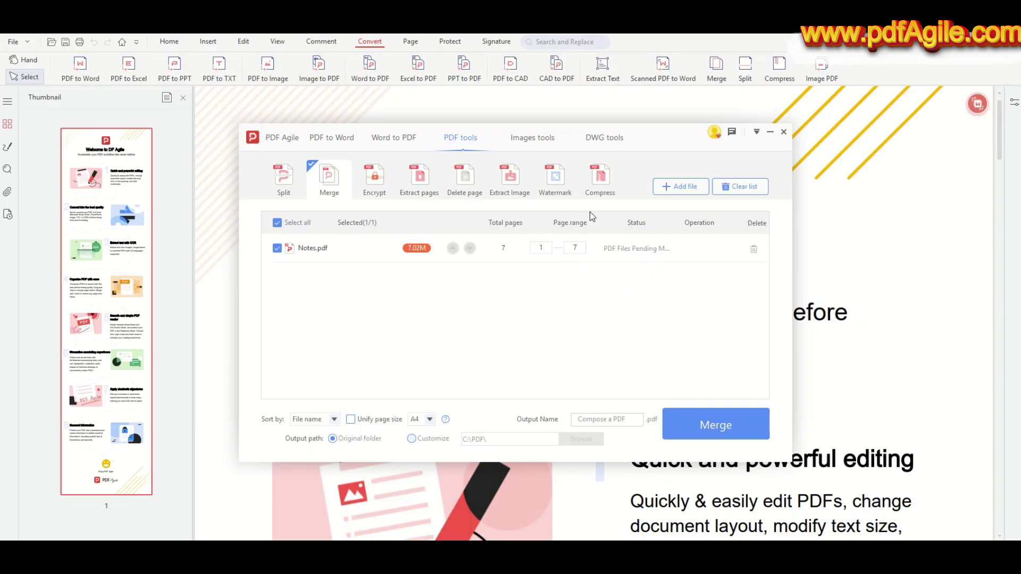
{"action": "left_click", "coordinate": [700, 431]}
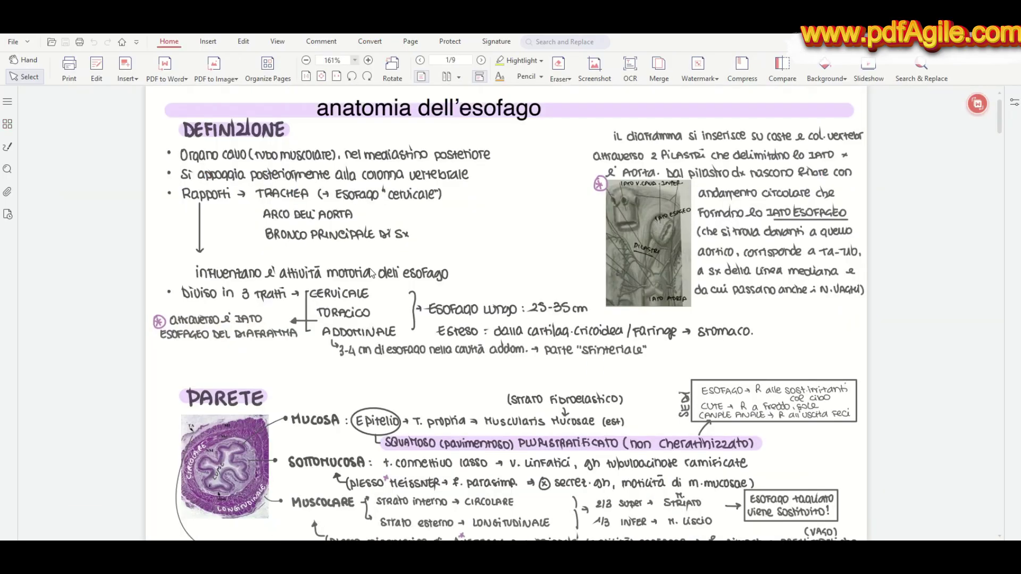
{"action": "scroll", "coordinate": [364, 269], "scroll_direction": "down", "scroll_amount": 15}
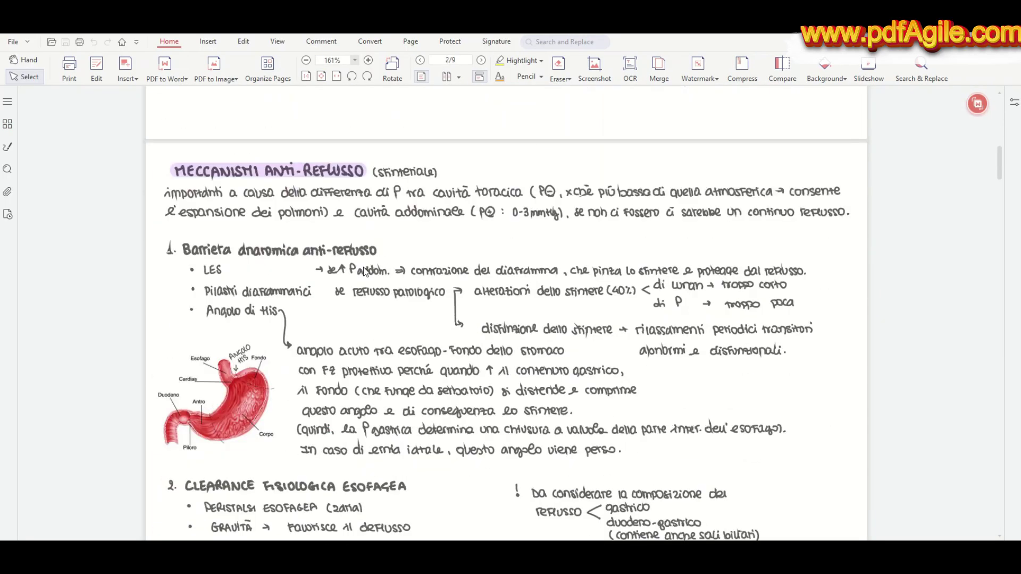
{"action": "scroll", "coordinate": [362, 267], "scroll_direction": "down", "scroll_amount": 3}
{"action": "left_click_drag", "start_coordinate": [1000, 170], "coordinate": [999, 229]}
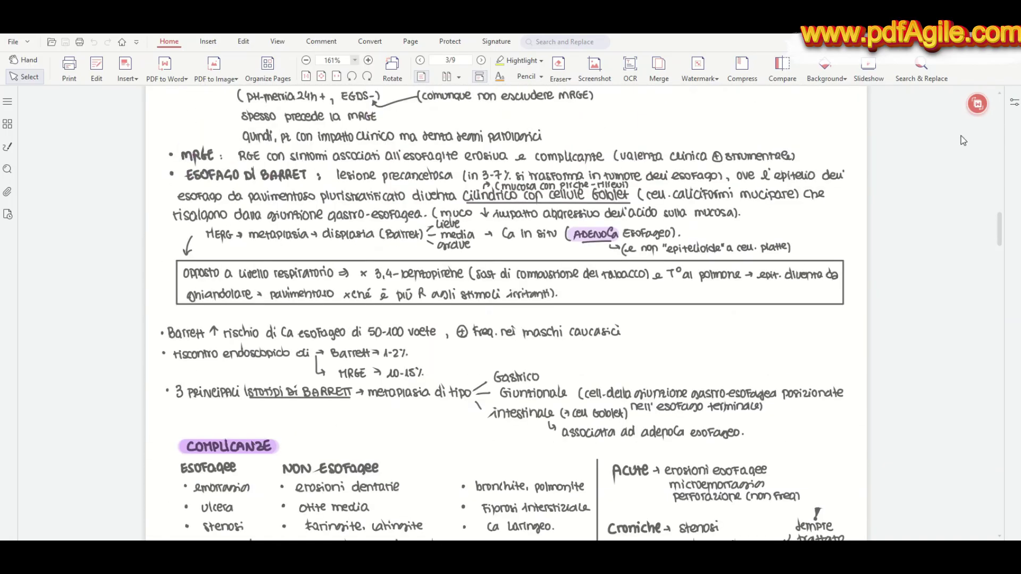
Compress only Compose a PDF.pdf at Medium compression, then start the full-screen slideshow.
{"action": "left_click", "coordinate": [370, 41]}
{"action": "left_click", "coordinate": [785, 71]}
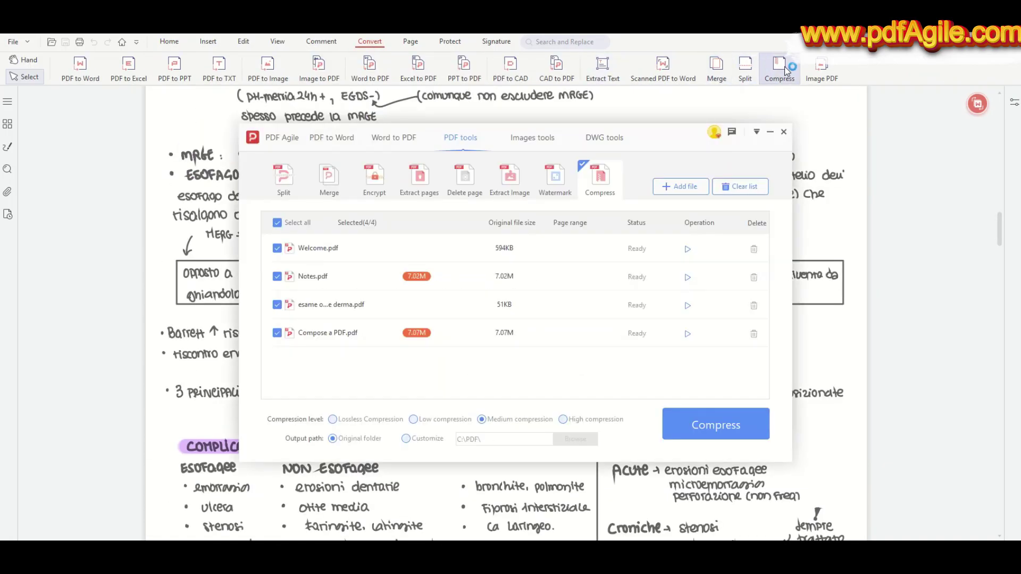
{"action": "left_click", "coordinate": [277, 333]}
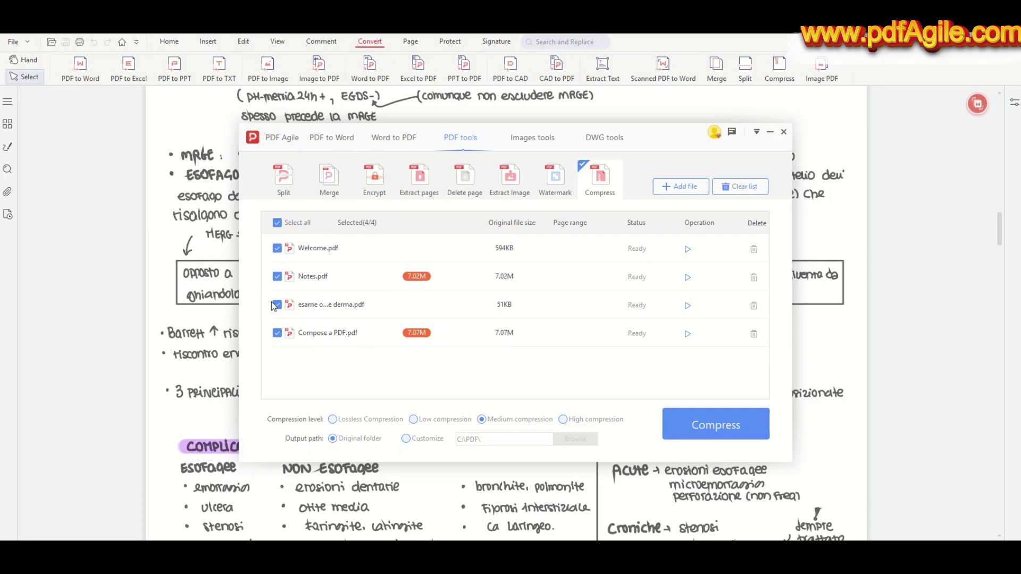
{"action": "left_click", "coordinate": [277, 305]}
{"action": "left_click", "coordinate": [277, 276]}
{"action": "left_click", "coordinate": [277, 248]}
{"action": "left_click", "coordinate": [744, 432]}
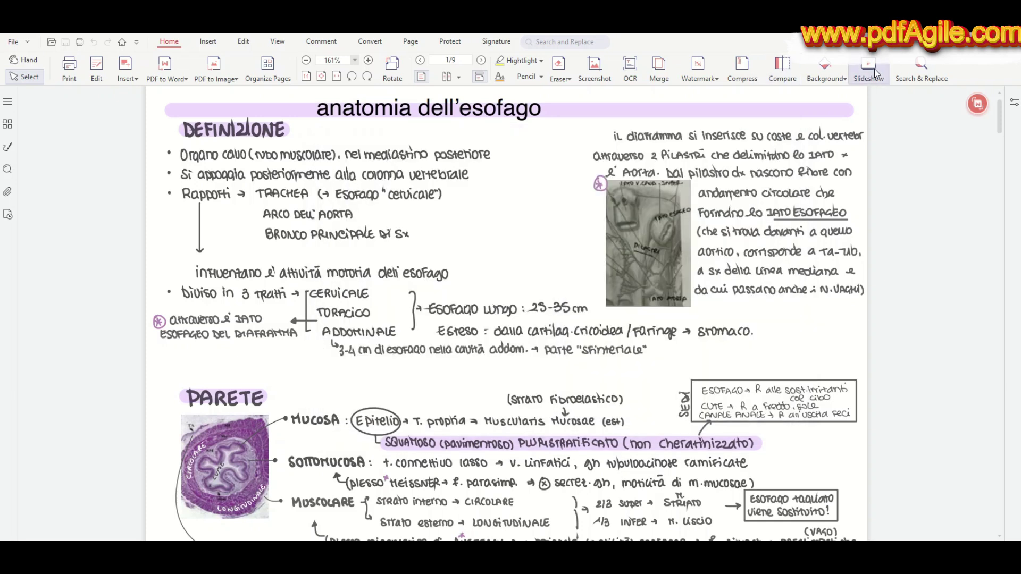
{"action": "left_click", "coordinate": [865, 70]}
{"action": "scroll", "coordinate": [492, 80], "scroll_direction": "down", "scroll_amount": 5}
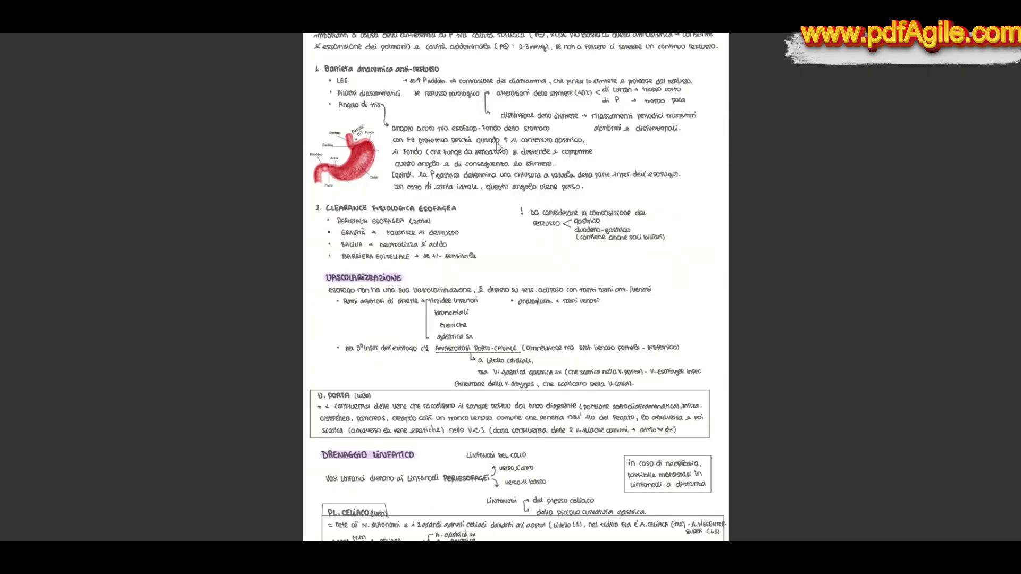
Search the compressed notes for 'FEOMELANINE', finding 2 matches.
{"action": "left_click", "coordinate": [920, 74]}
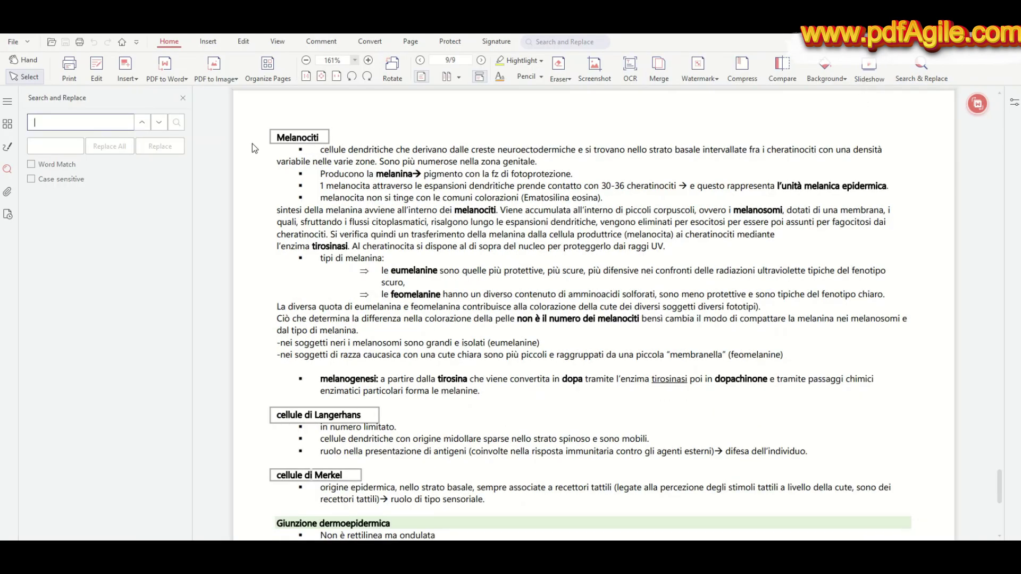
{"action": "type", "text": "FEOMELANINE"}
{"action": "key", "text": "Return"}
Try Read Mode and Fullscreen views, exit with Esc, and open the print settings.
{"action": "left_click", "coordinate": [277, 40]}
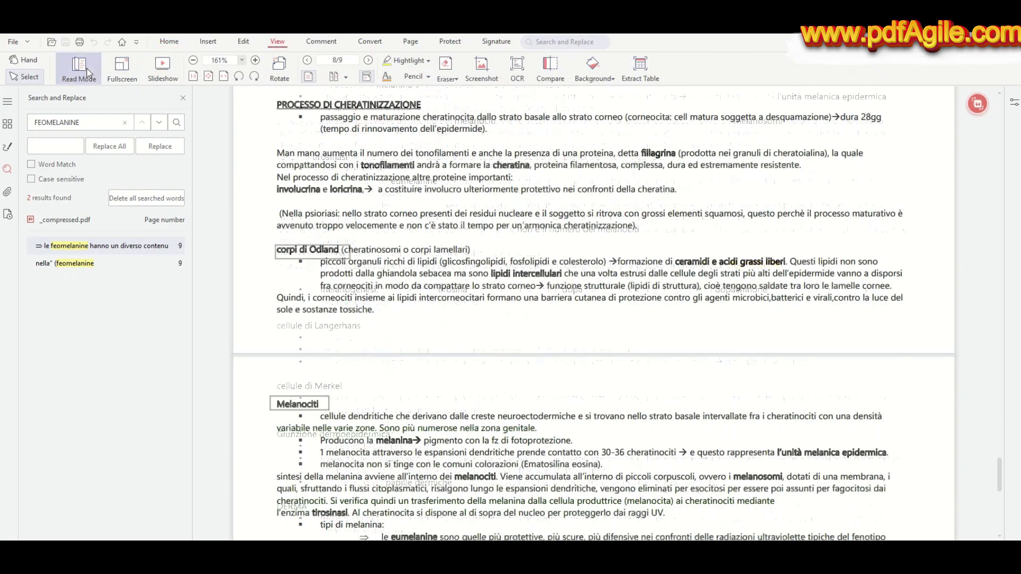
{"action": "left_click", "coordinate": [86, 70]}
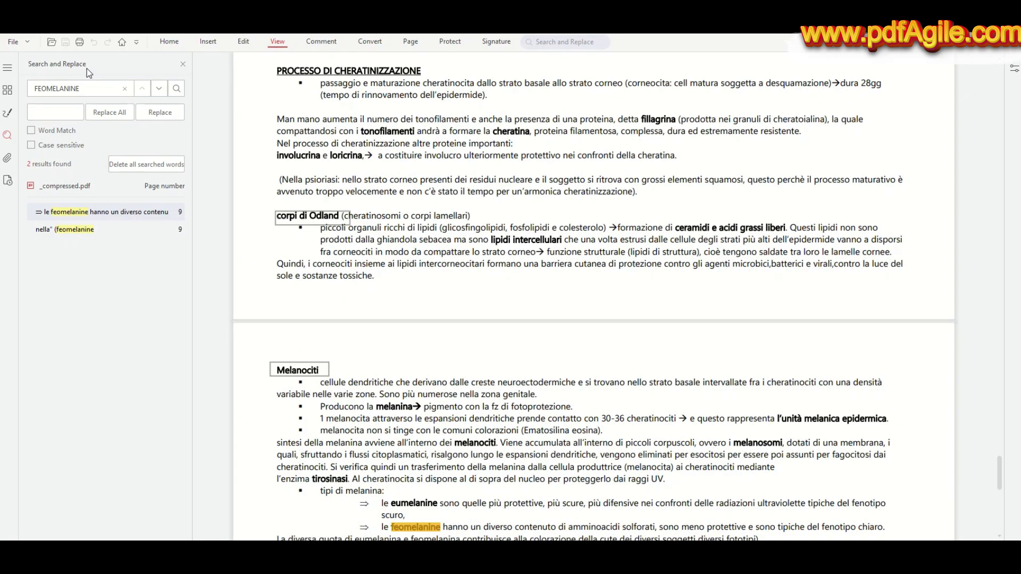
{"action": "left_click", "coordinate": [271, 41]}
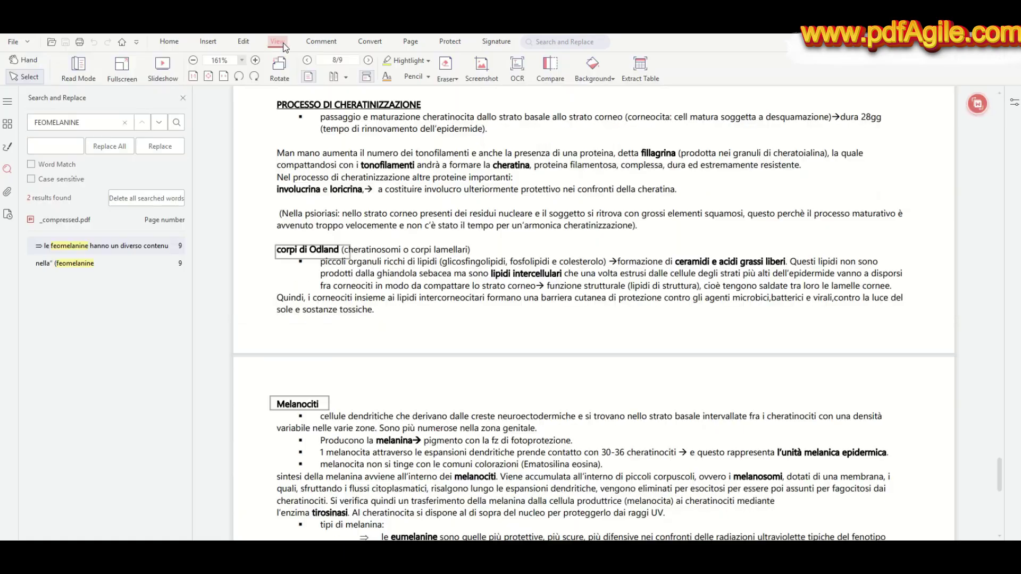
{"action": "left_click", "coordinate": [130, 71]}
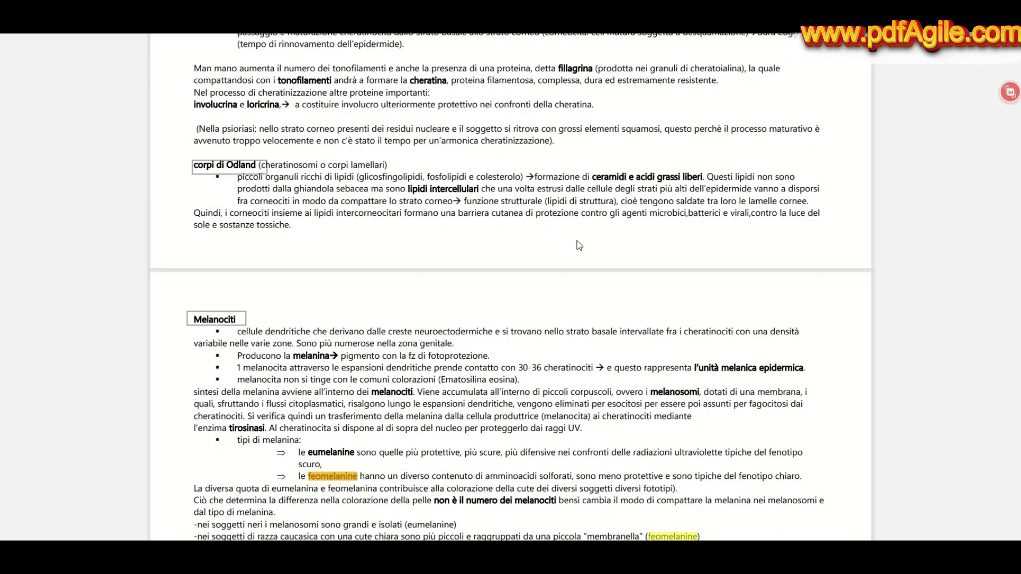
{"action": "key", "text": "Escape"}
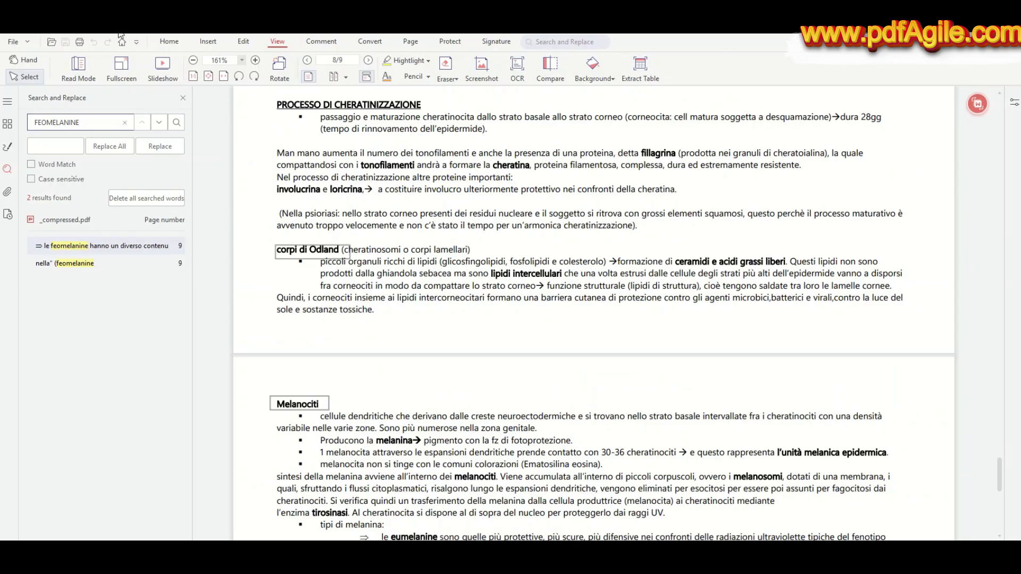
{"action": "left_click", "coordinate": [80, 42]}
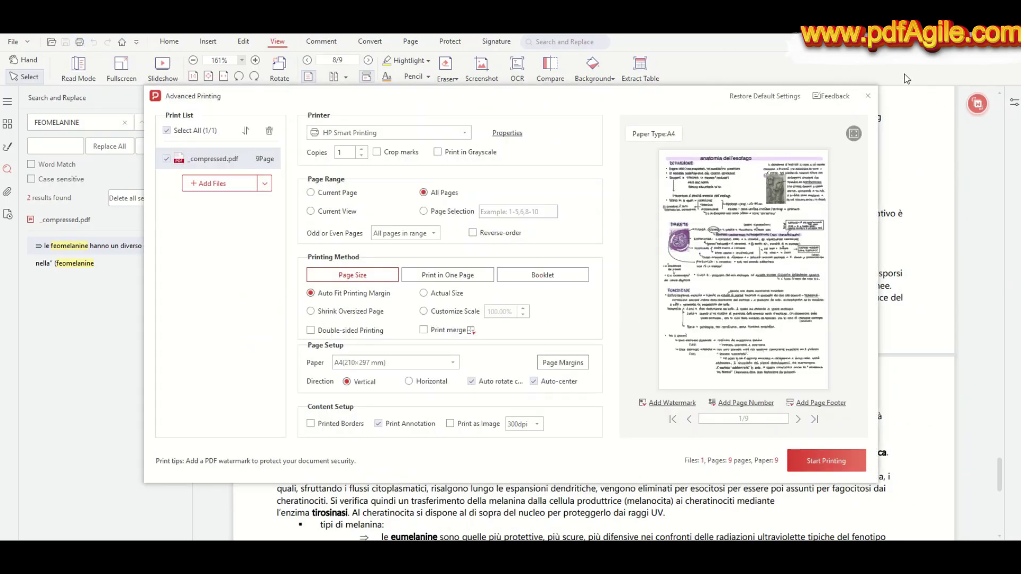
Close Advanced Printing and run OCR on the skin anatomy page, reviewing the TXT export options.
{"action": "left_click", "coordinate": [868, 97]}
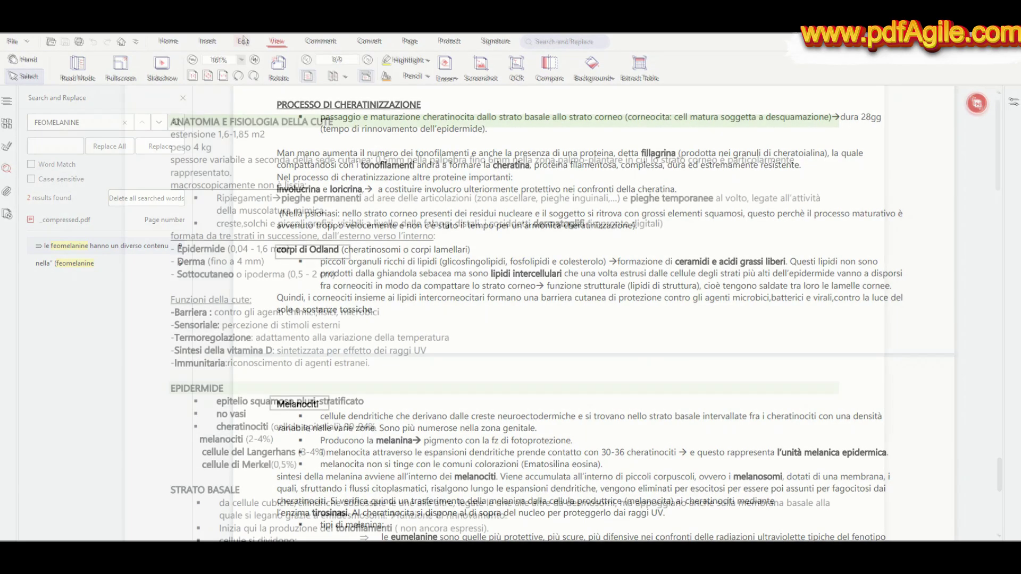
{"action": "left_click", "coordinate": [516, 66]}
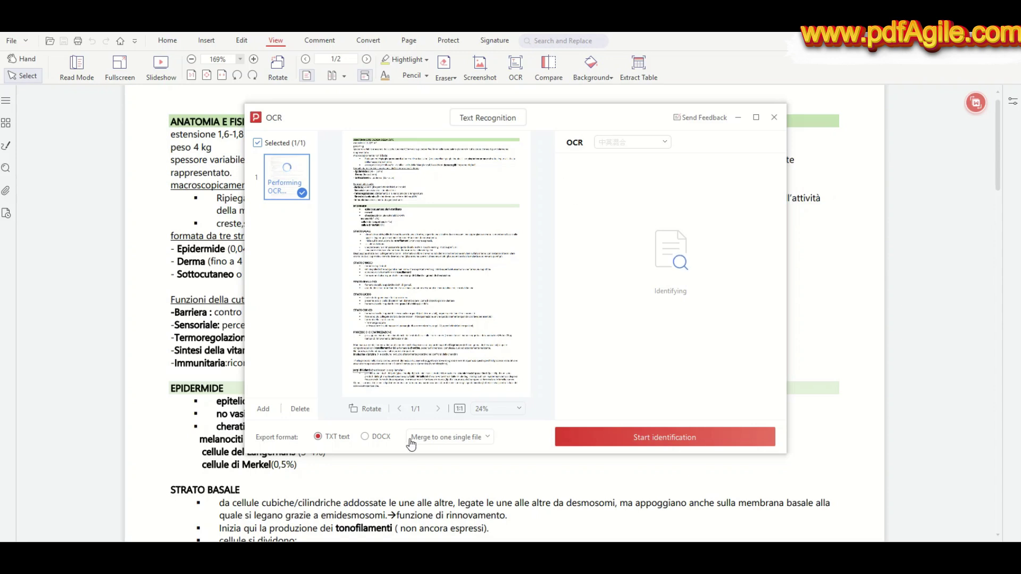
{"action": "left_click", "coordinate": [492, 443]}
{"action": "left_click", "coordinate": [486, 437]}
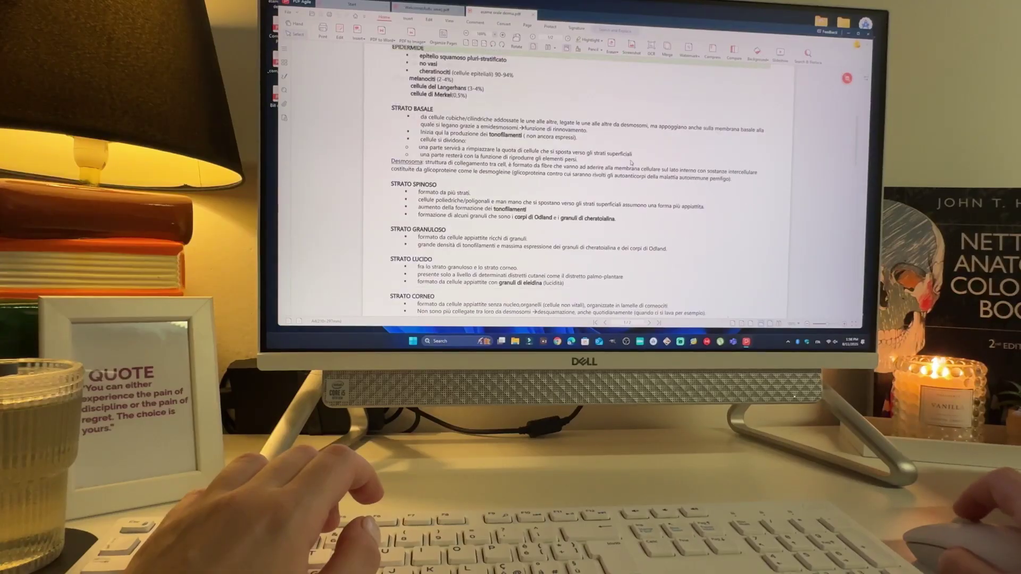
Scroll the skin notes down to the STRATO sections.
{"action": "scroll", "coordinate": [612, 150], "scroll_direction": "down", "scroll_amount": 5}
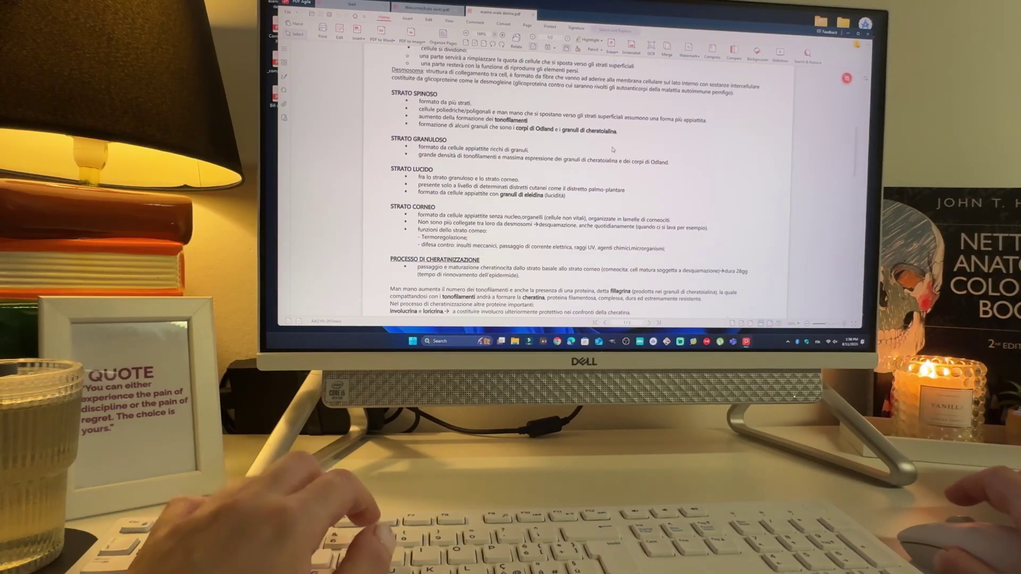
{"action": "scroll", "coordinate": [612, 150], "scroll_direction": "down", "scroll_amount": 3}
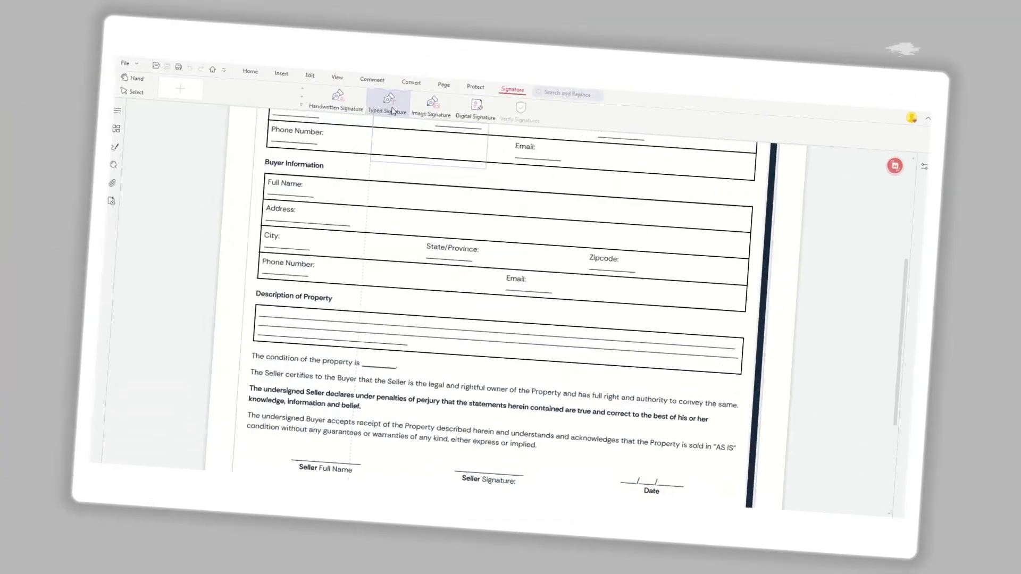
Create a typed signature reading DOC.ONLINE.PROGRESS and insert it into the contract.
{"action": "left_click", "coordinate": [393, 111]}
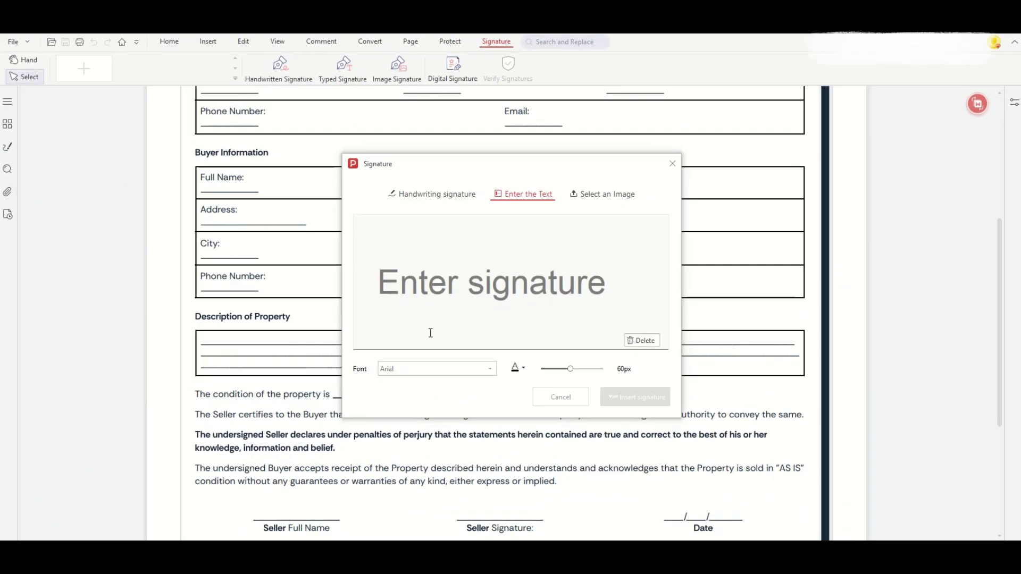
{"action": "type", "text": "DOC.ONLINE.PROGRESS"}
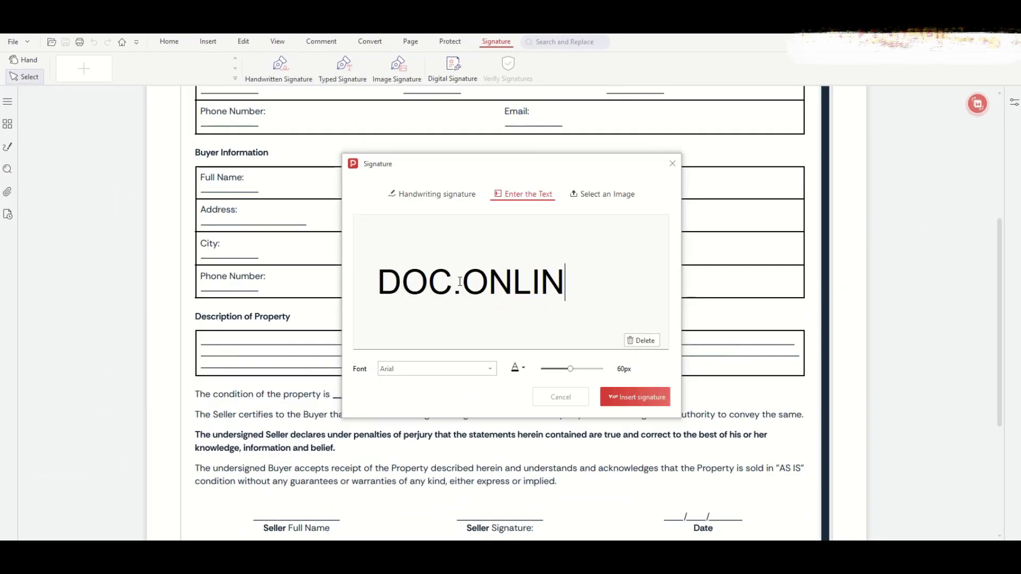
{"action": "left_click", "coordinate": [634, 397]}
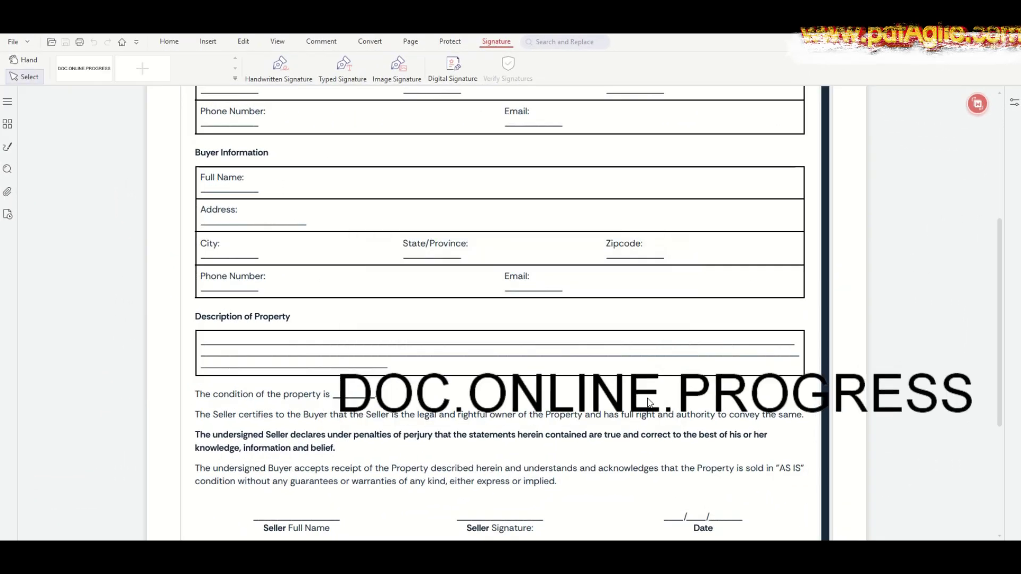
Place the signature, shrink it to about 6 cm wide and set it above Seller Signature.
{"action": "left_click", "coordinate": [505, 453]}
{"action": "mouse_move", "coordinate": [257, 476]}
{"action": "left_mouse_down"}
{"action": "mouse_move", "coordinate": [927, 492]}
{"action": "mouse_move", "coordinate": [927, 440]}
{"action": "mouse_move", "coordinate": [829, 452]}
{"action": "left_mouse_up"}
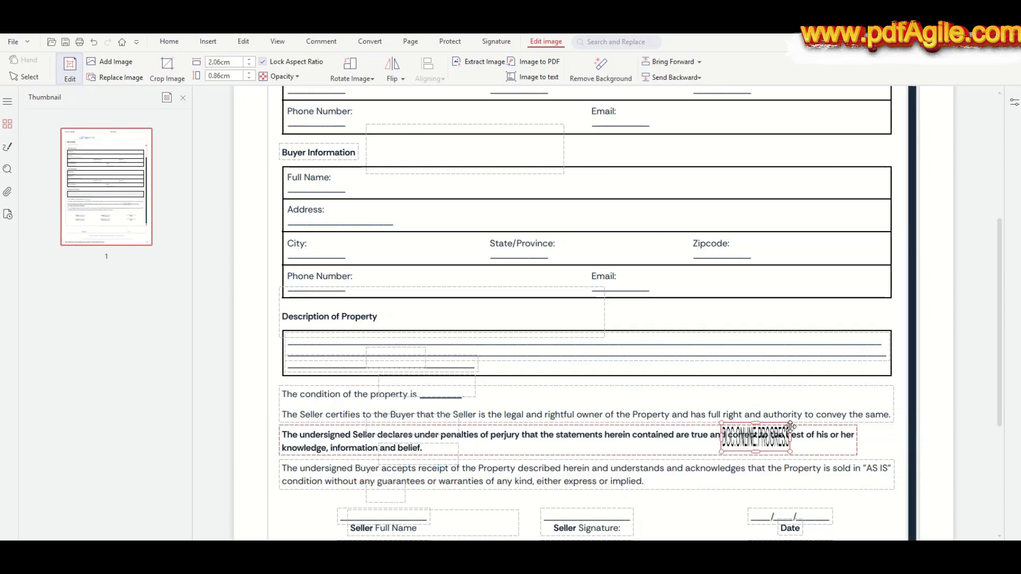
{"action": "left_click_drag", "start_coordinate": [771, 438], "coordinate": [584, 512]}
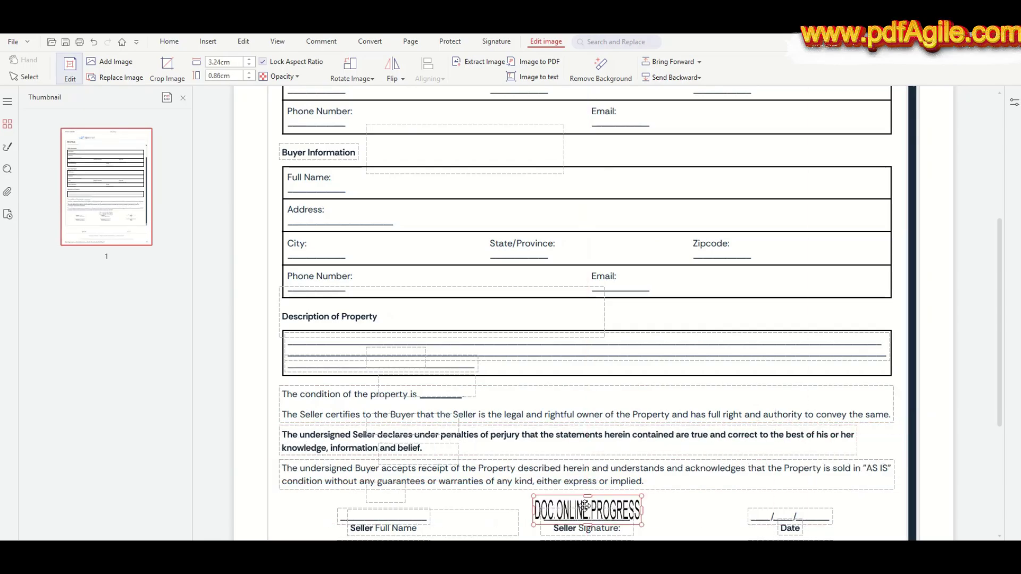
{"action": "left_click", "coordinate": [664, 514]}
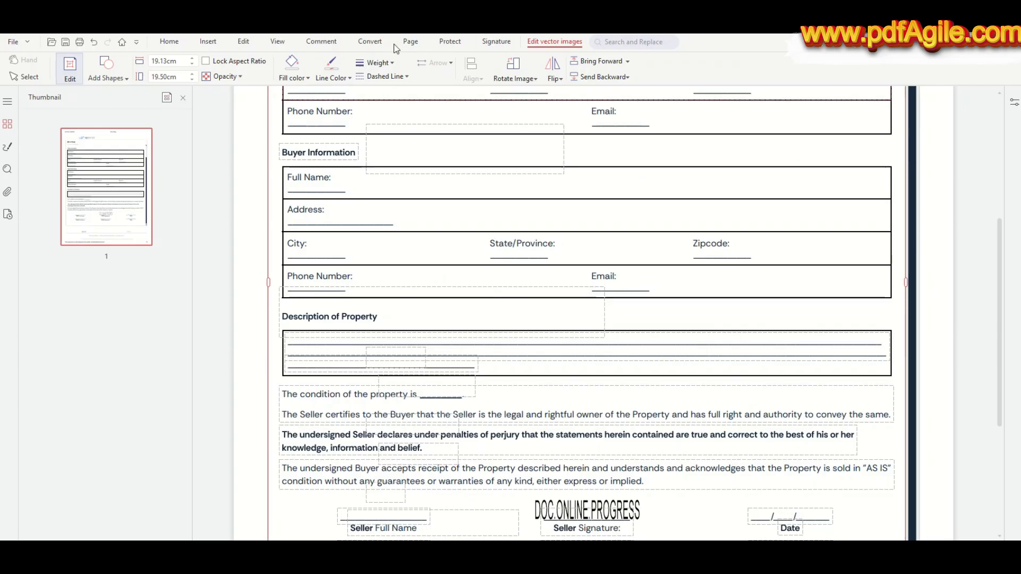
{"action": "left_click", "coordinate": [490, 44]}
{"action": "left_click", "coordinate": [393, 67]}
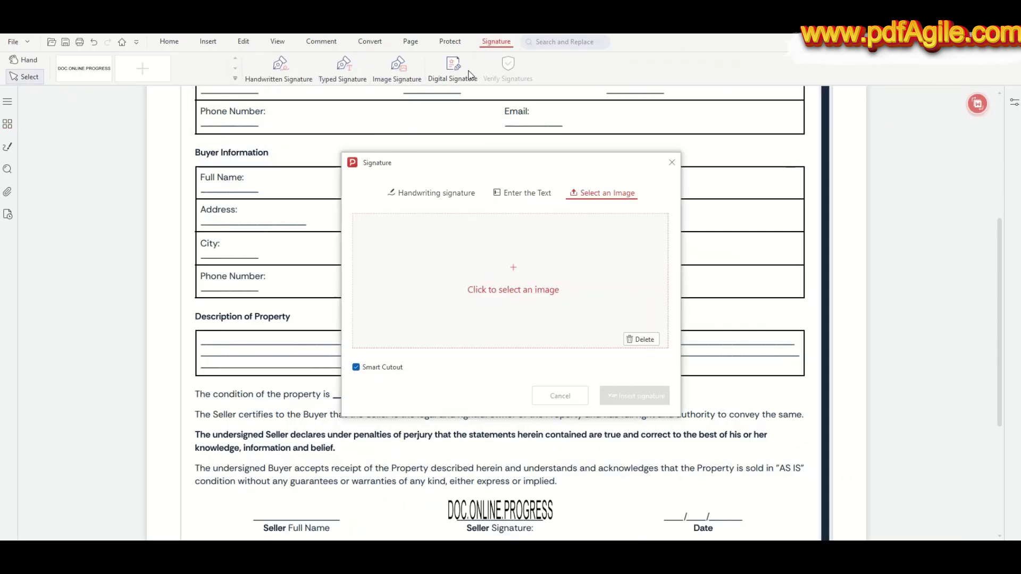
Try the encryption settings, enabling open and permissions passwords, then cancel without encrypting.
{"action": "key", "text": "Escape"}
{"action": "left_click", "coordinate": [442, 41]}
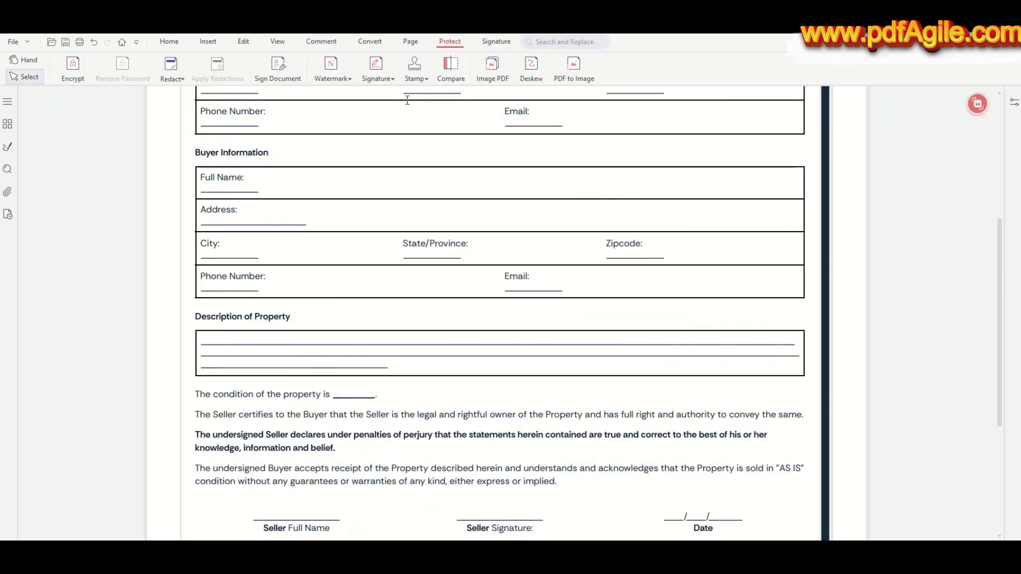
{"action": "left_click", "coordinate": [73, 66]}
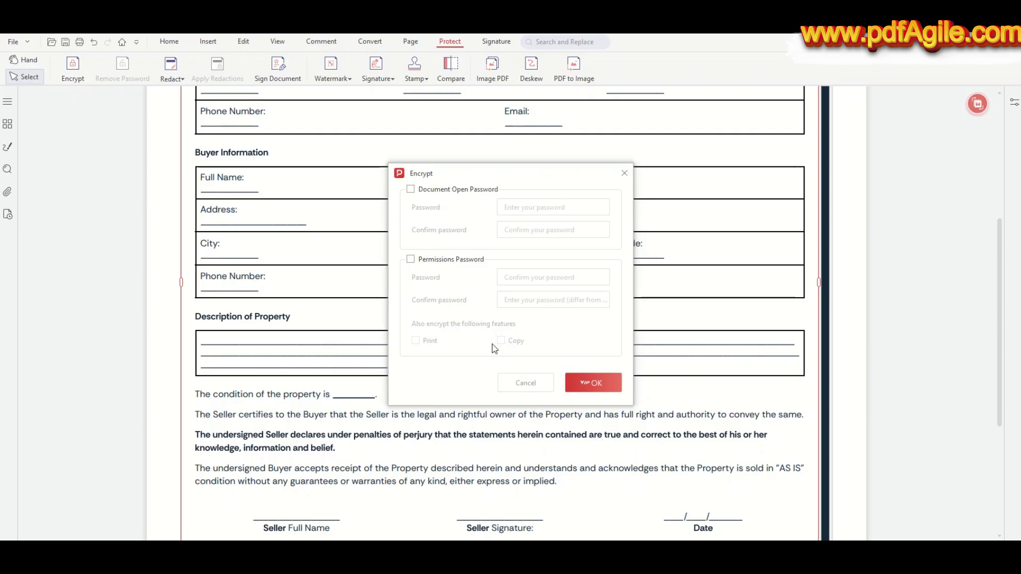
{"action": "left_click", "coordinate": [410, 189]}
{"action": "left_click", "coordinate": [410, 259]}
{"action": "key", "text": "Escape"}
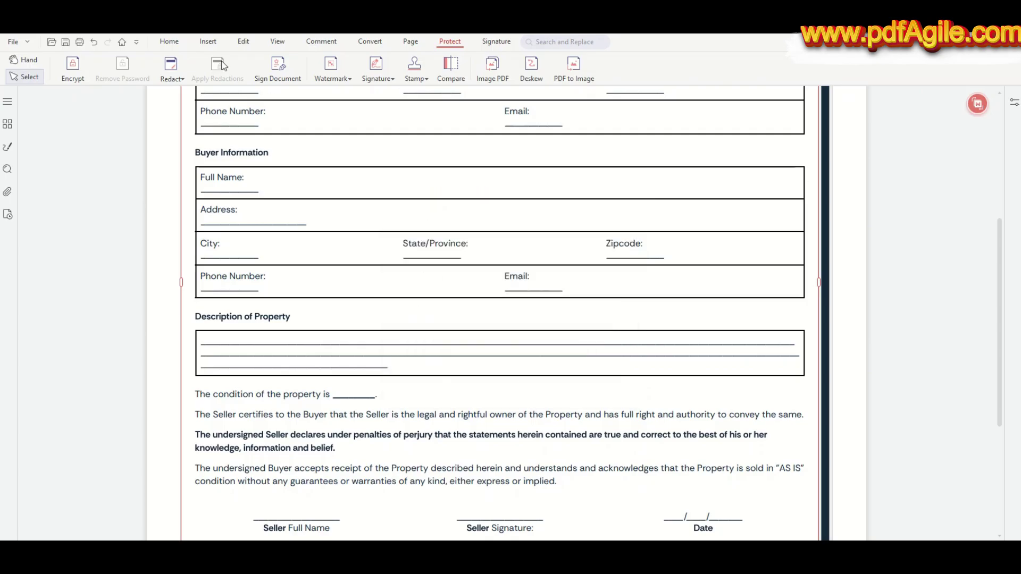
Dismiss the redaction notice and add the Keep secret watermark to the contract page.
{"action": "left_click", "coordinate": [170, 65]}
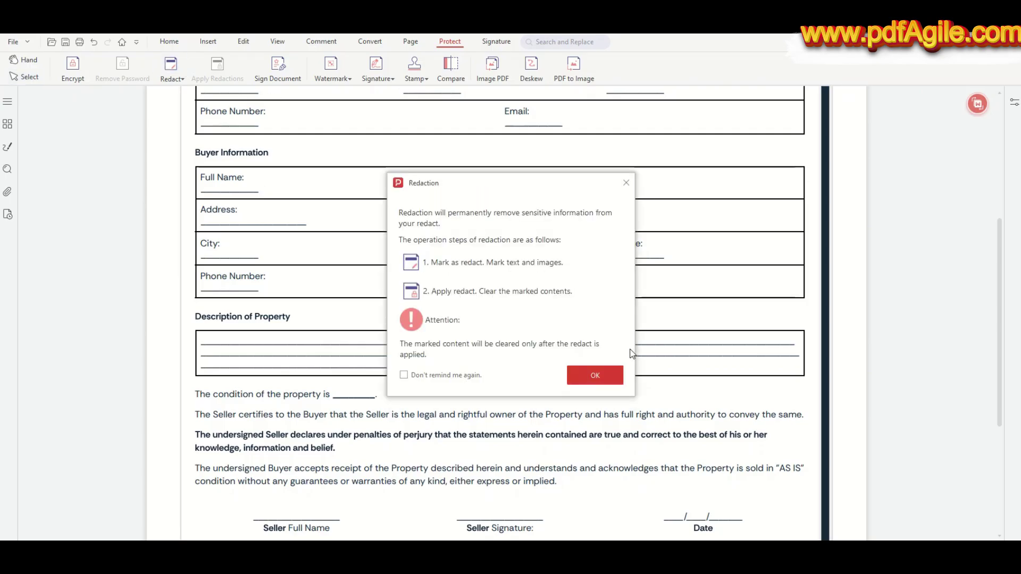
{"action": "left_click", "coordinate": [626, 182]}
{"action": "left_click", "coordinate": [331, 66]}
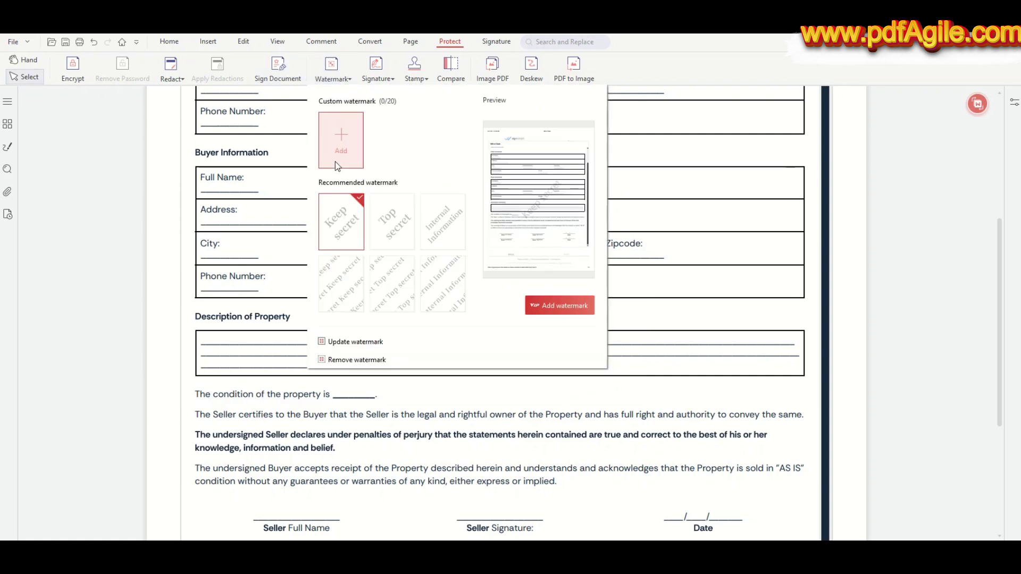
{"action": "left_click", "coordinate": [558, 306]}
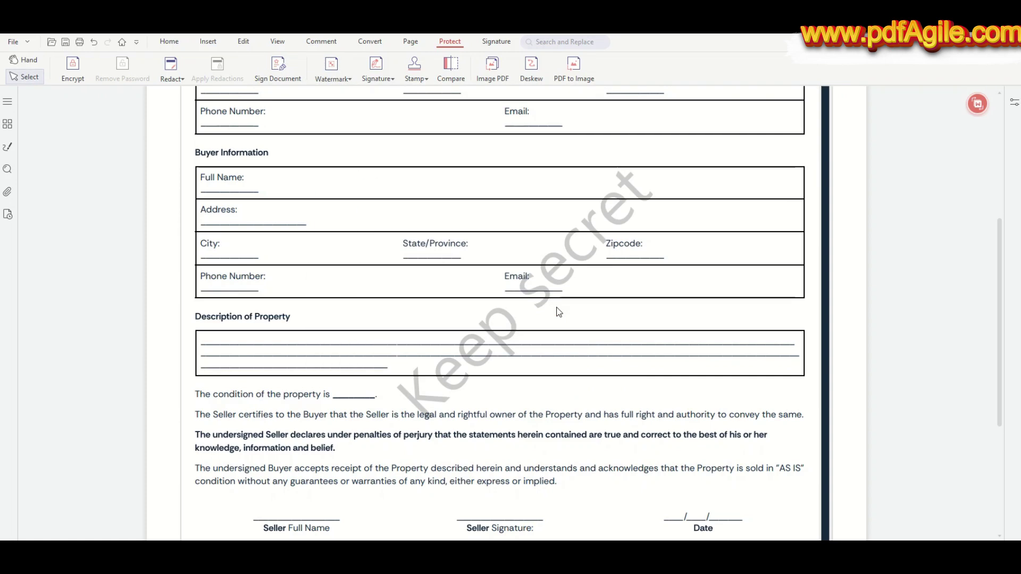
{"action": "left_click", "coordinate": [386, 75]}
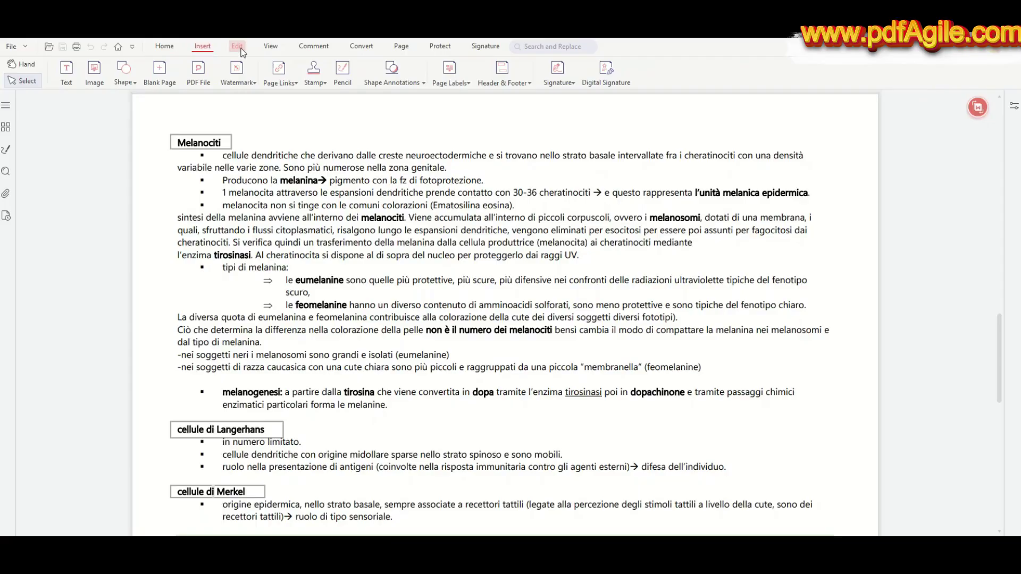
Browse the Edit, View, Comment, Convert, Page, Protect and Signature tool tabs.
{"action": "left_click", "coordinate": [237, 47]}
{"action": "left_click", "coordinate": [271, 47]}
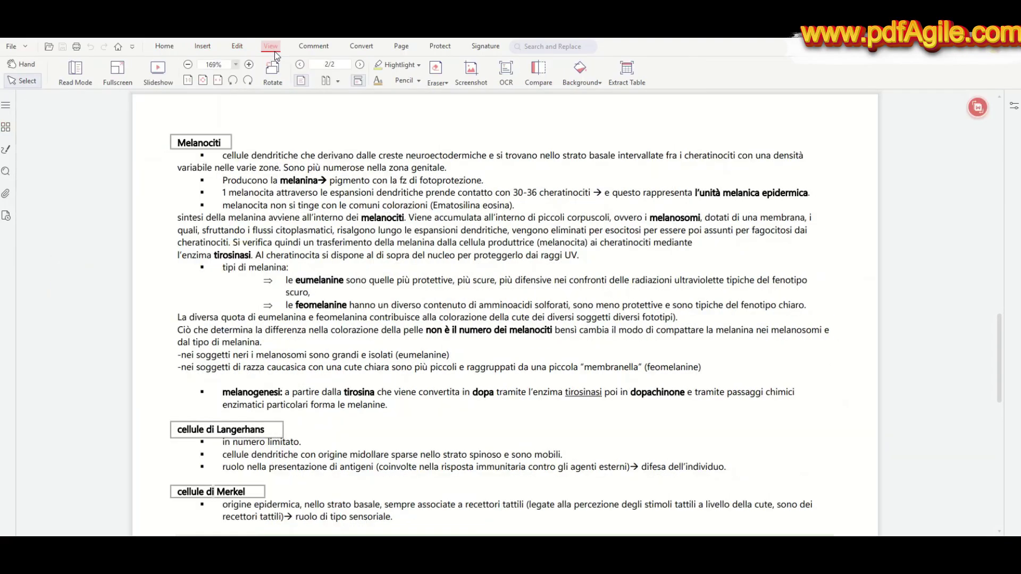
{"action": "left_click", "coordinate": [314, 48]}
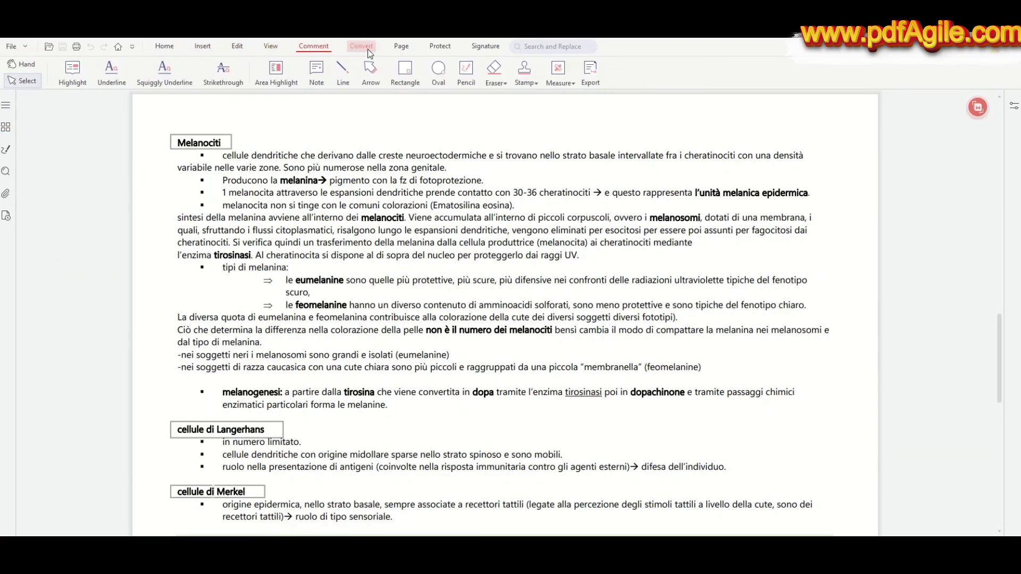
{"action": "left_click", "coordinate": [368, 49]}
{"action": "left_click", "coordinate": [403, 47]}
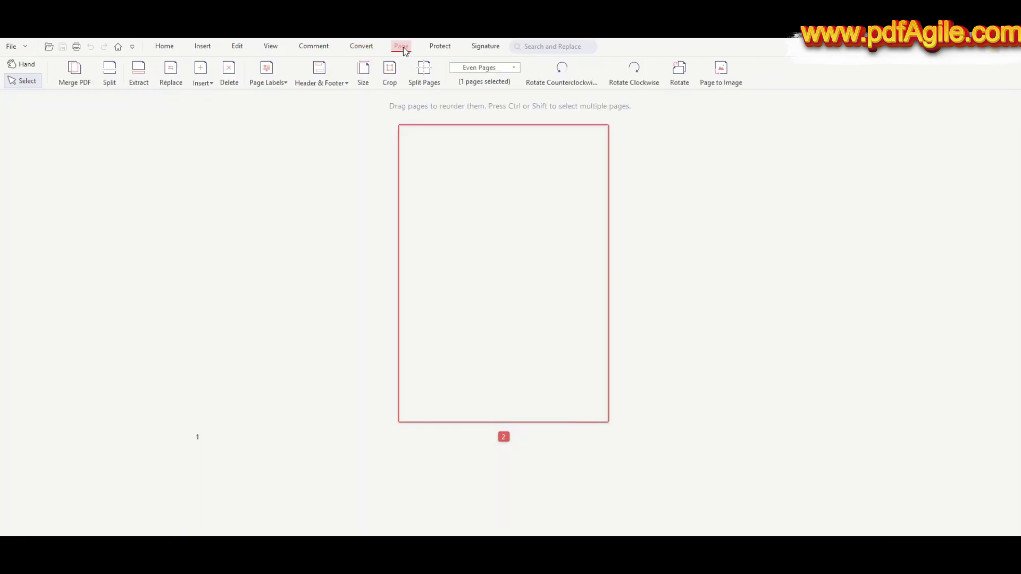
{"action": "left_click", "coordinate": [440, 46]}
{"action": "left_click", "coordinate": [481, 47]}
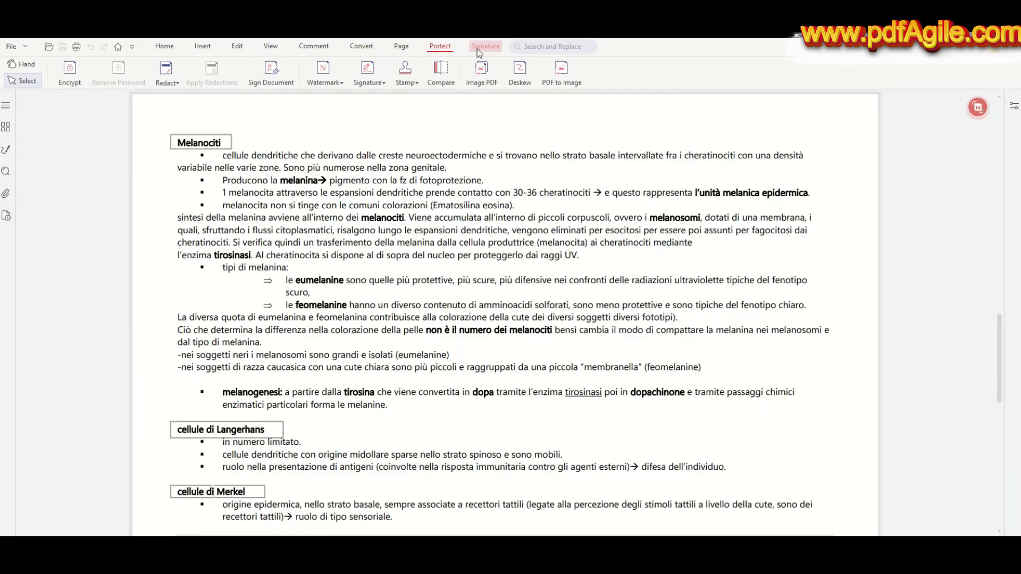
Open and close Print from Home, then switch the skin notes into text-editing mode.
{"action": "left_click", "coordinate": [165, 46]}
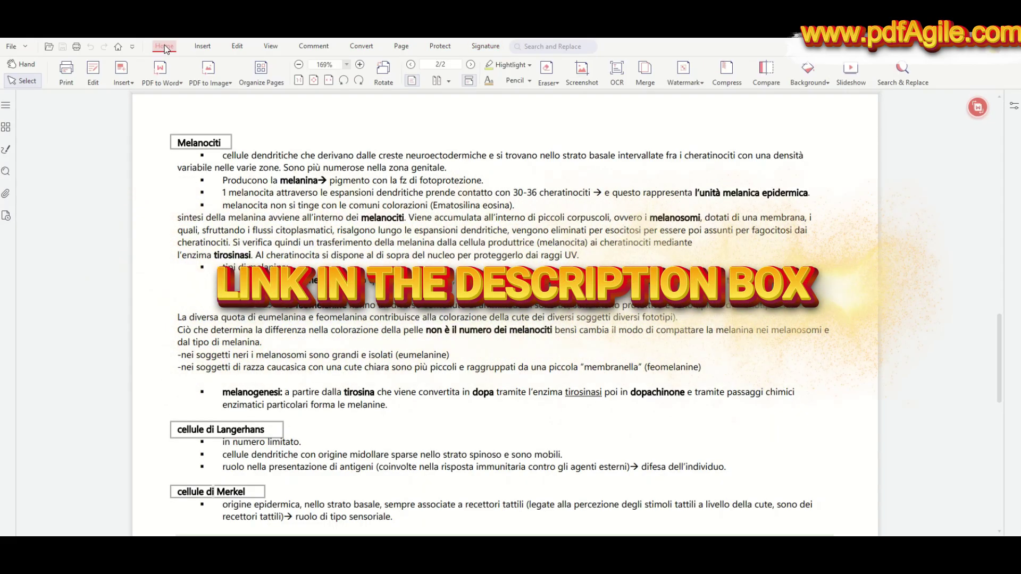
{"action": "left_click", "coordinate": [67, 74]}
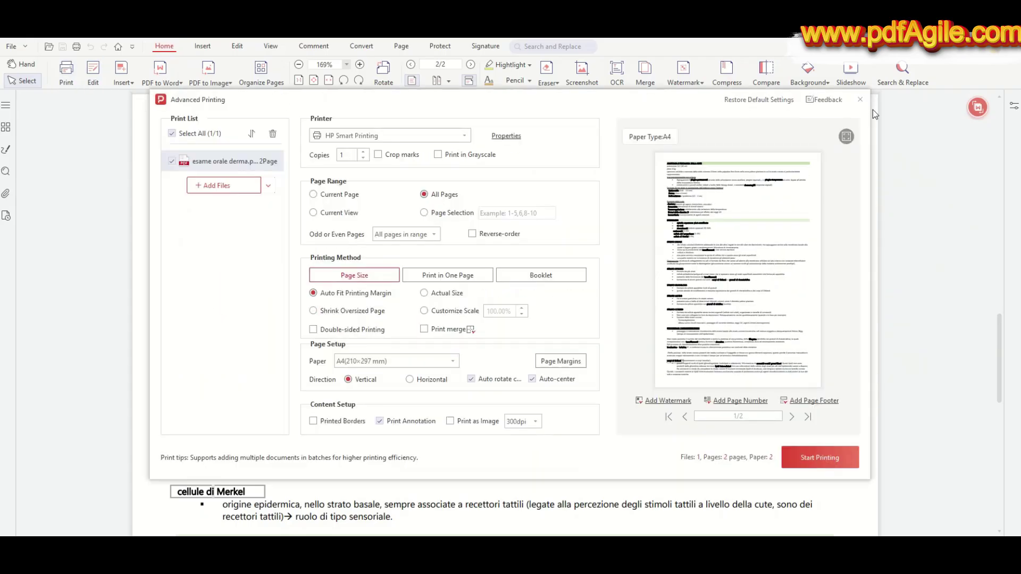
{"action": "left_click", "coordinate": [860, 99]}
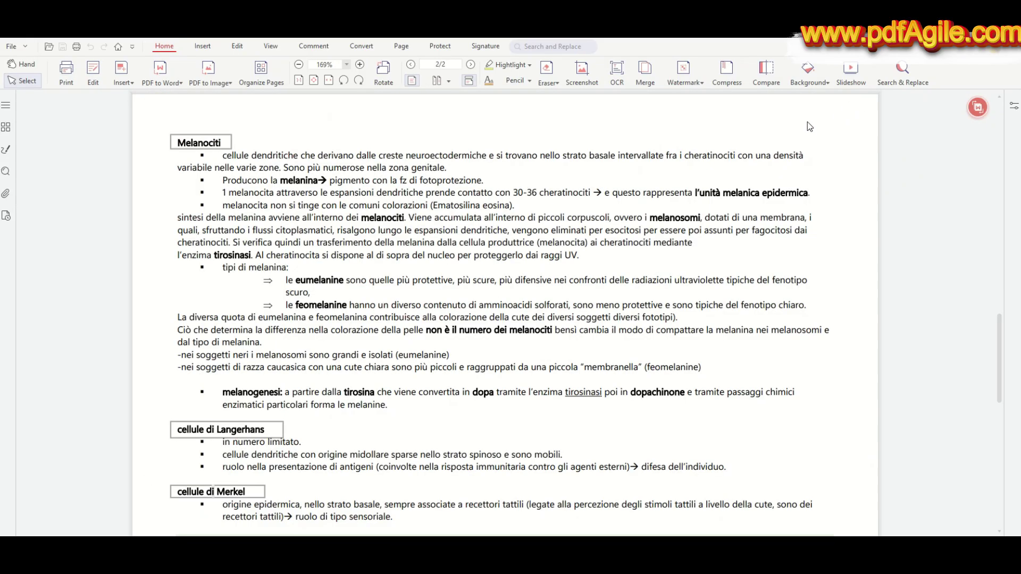
{"action": "left_click", "coordinate": [93, 72]}
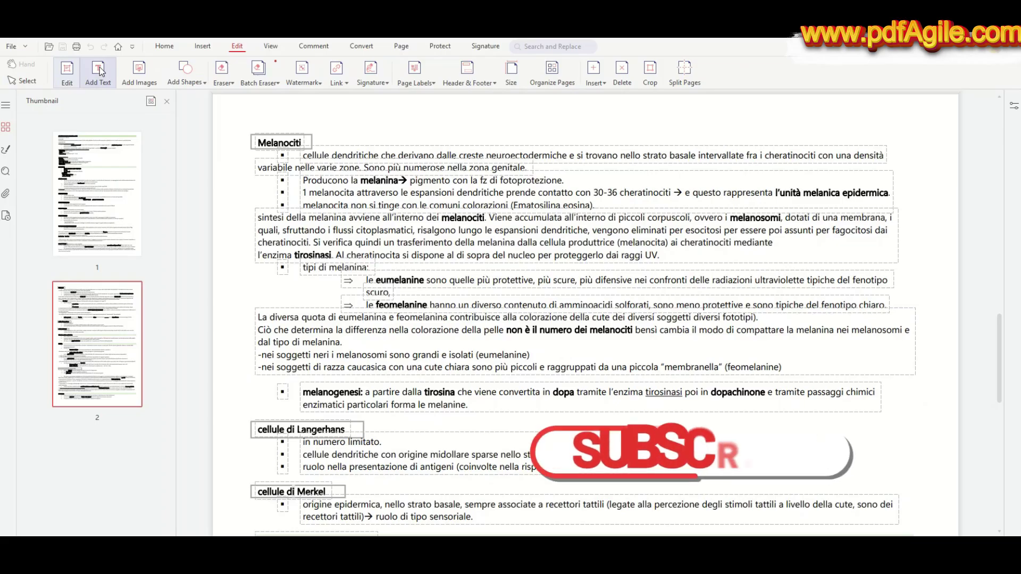